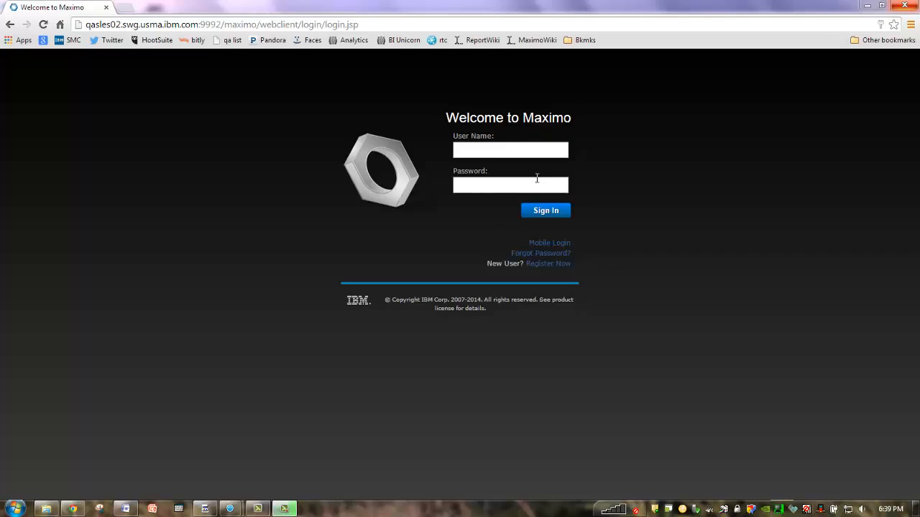
Step: Sign in to Maximo with the user name and password
{"action": "left_click", "coordinate": [506, 152]}
{"action": "type", "text": "wilson"}
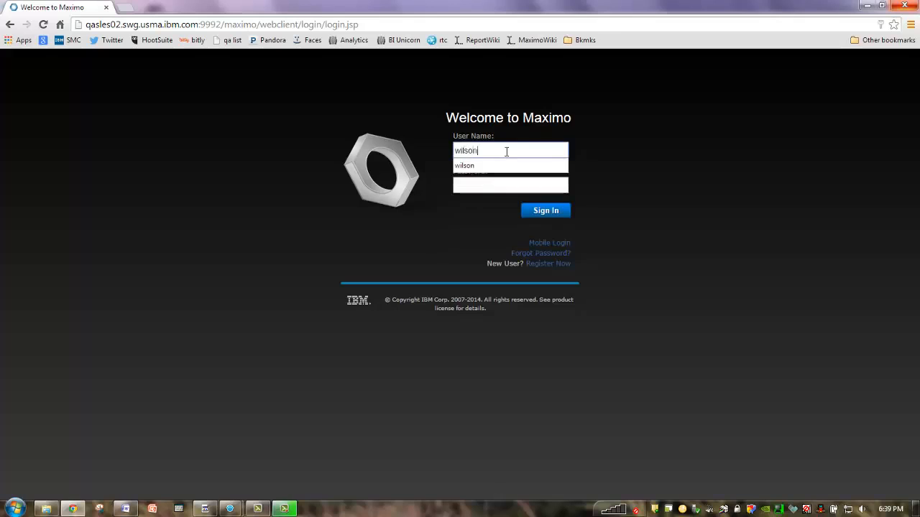
{"action": "left_click", "coordinate": [492, 191]}
{"action": "type", "text": "wilson"}
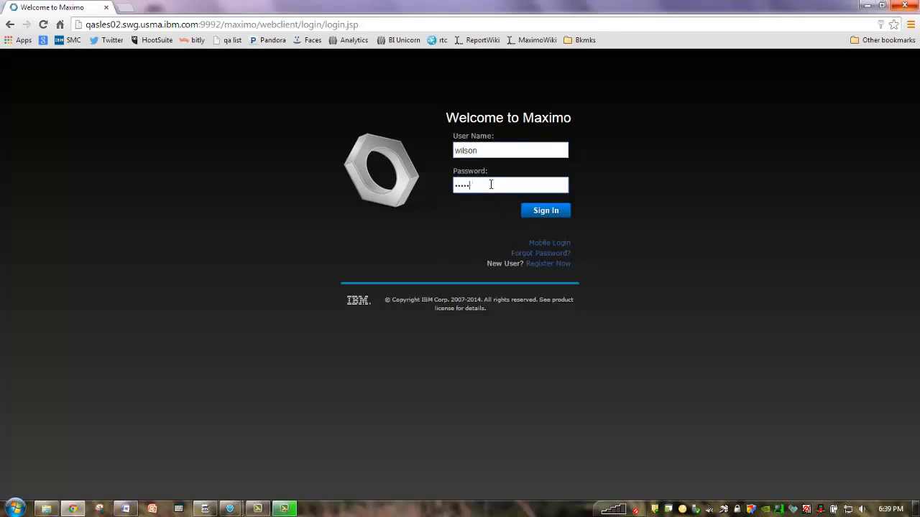
{"action": "key", "text": "Return"}
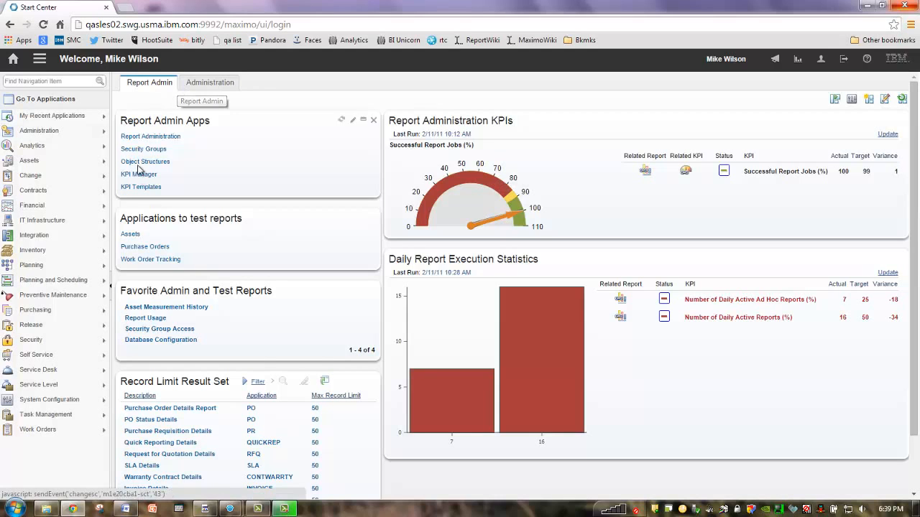
Step: Generate four KPIs from KPI template 1004, PO Contract Compliance, then go back Home
{"action": "left_click", "coordinate": [141, 188]}
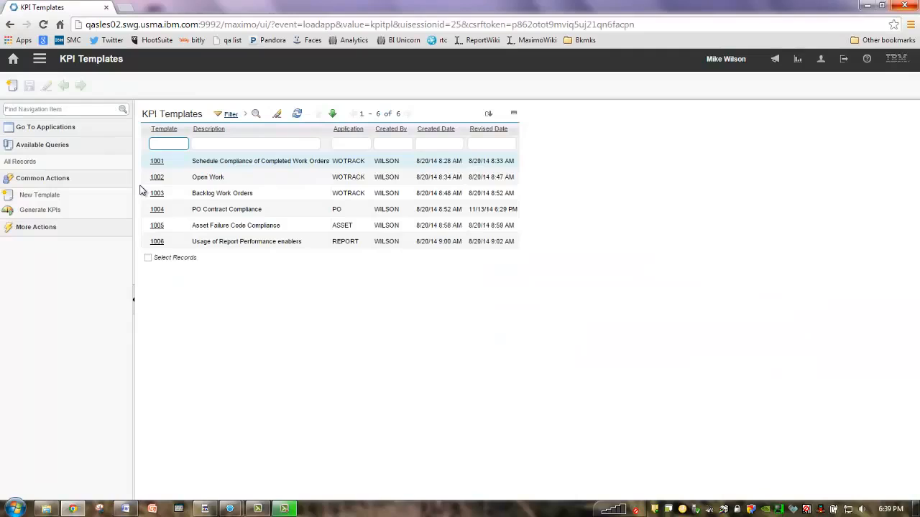
{"action": "left_click", "coordinate": [157, 209]}
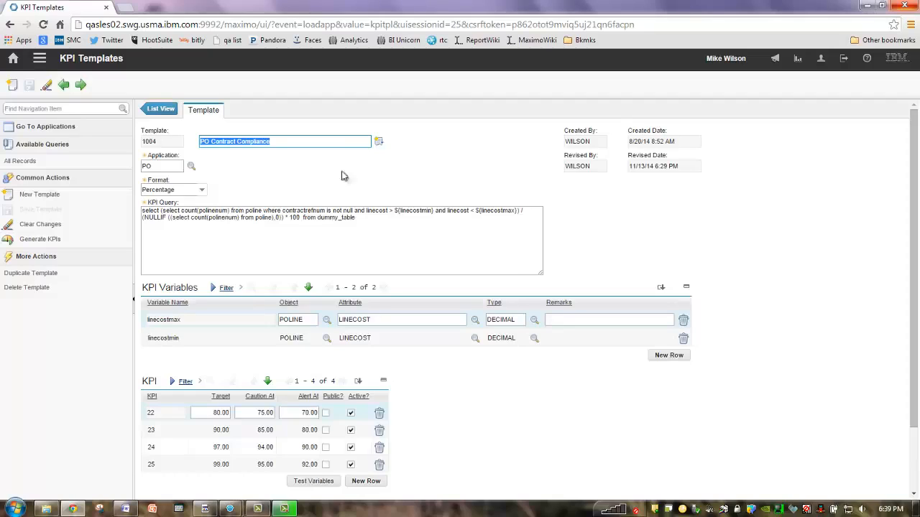
{"action": "left_click", "coordinate": [315, 142]}
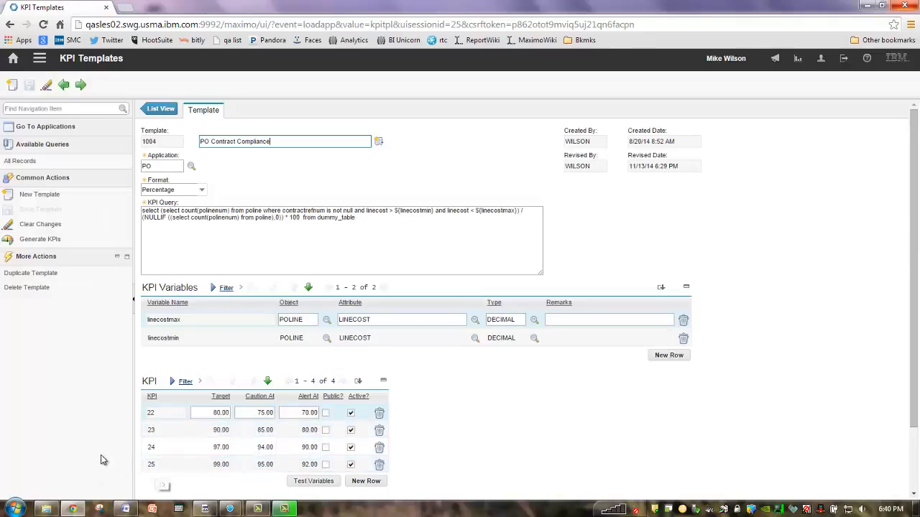
{"action": "left_click", "coordinate": [55, 245]}
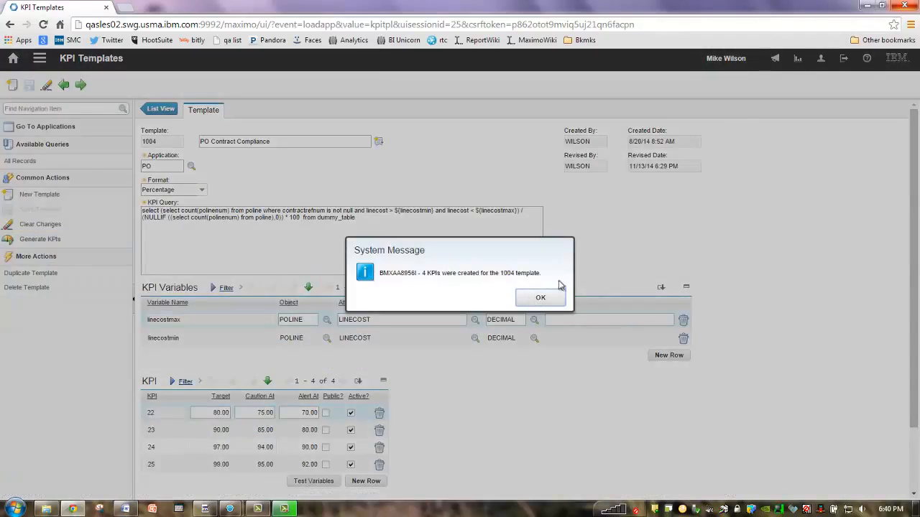
{"action": "left_click", "coordinate": [541, 298]}
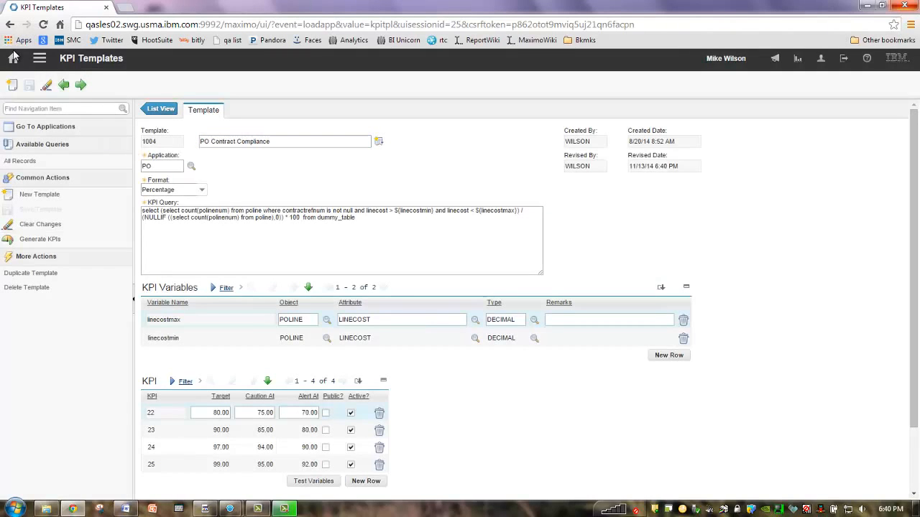
{"action": "left_click", "coordinate": [13, 58]}
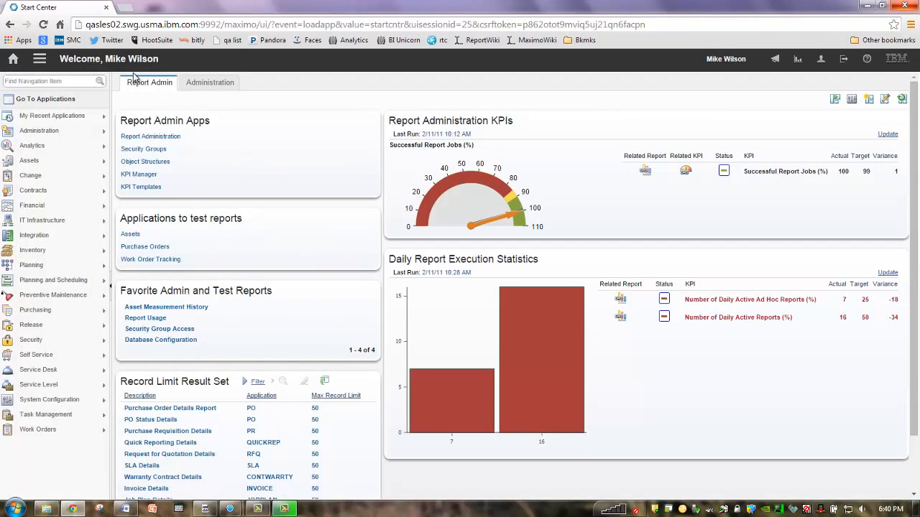
Step: Filter KPI Manager by template 100 and open KPI 1004_25
{"action": "left_click", "coordinate": [150, 177]}
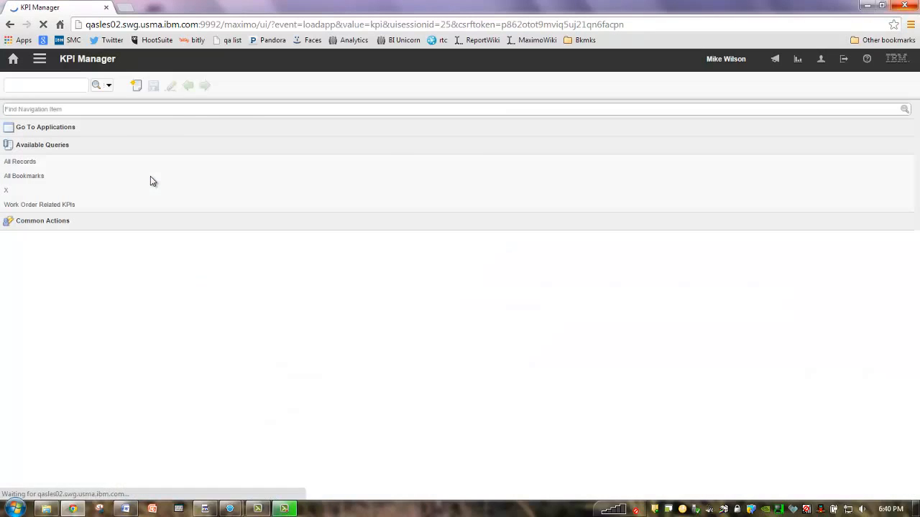
{"action": "left_click", "coordinate": [534, 160]}
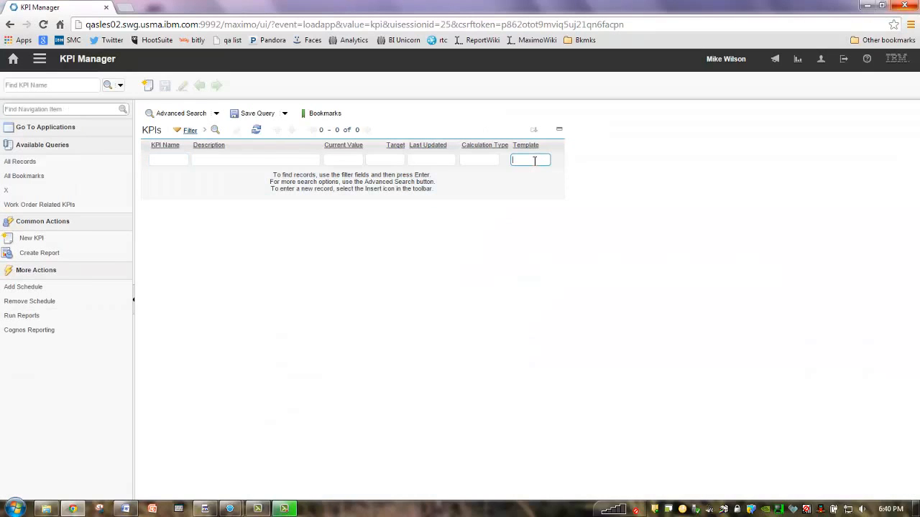
{"action": "type", "text": "100"}
{"action": "key", "text": "Return"}
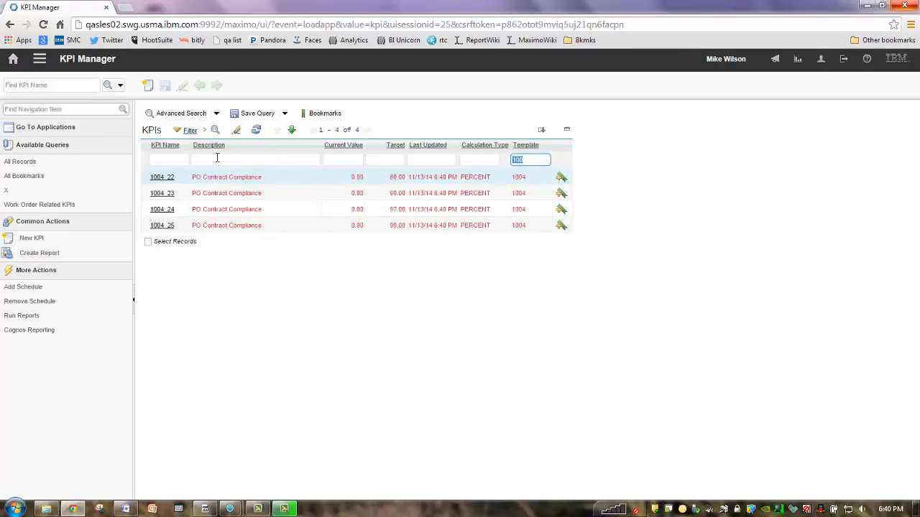
{"action": "left_click", "coordinate": [166, 227]}
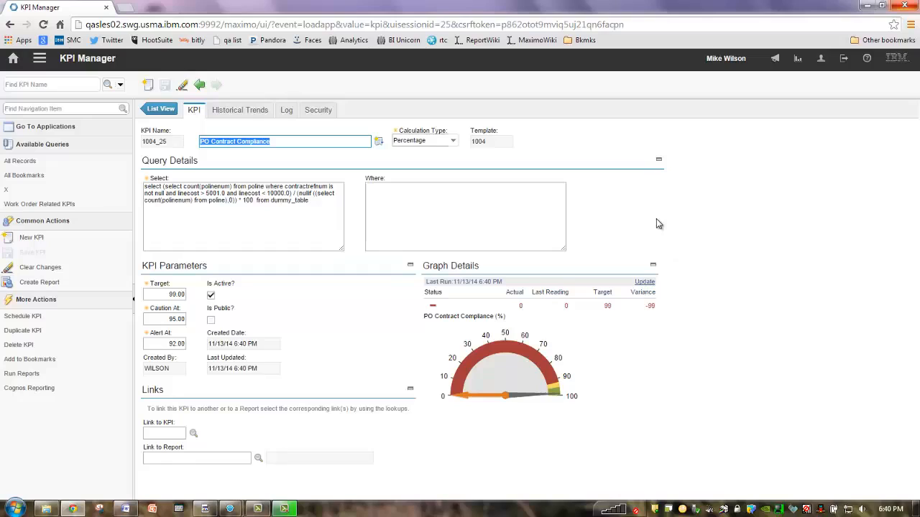
{"action": "left_click", "coordinate": [316, 143]}
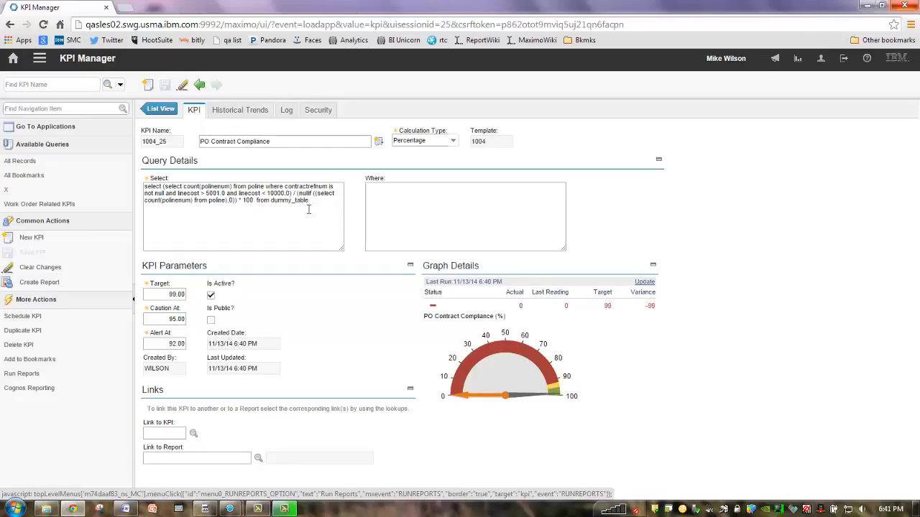
Step: Add the PURCHASING and OPSMGR security groups to KPI 1004_25
{"action": "left_click", "coordinate": [318, 111]}
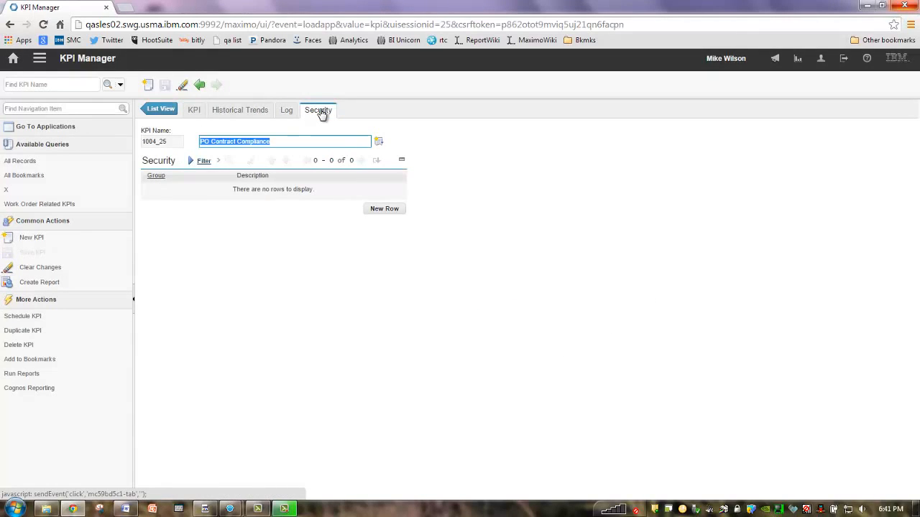
{"action": "left_click", "coordinate": [385, 210]}
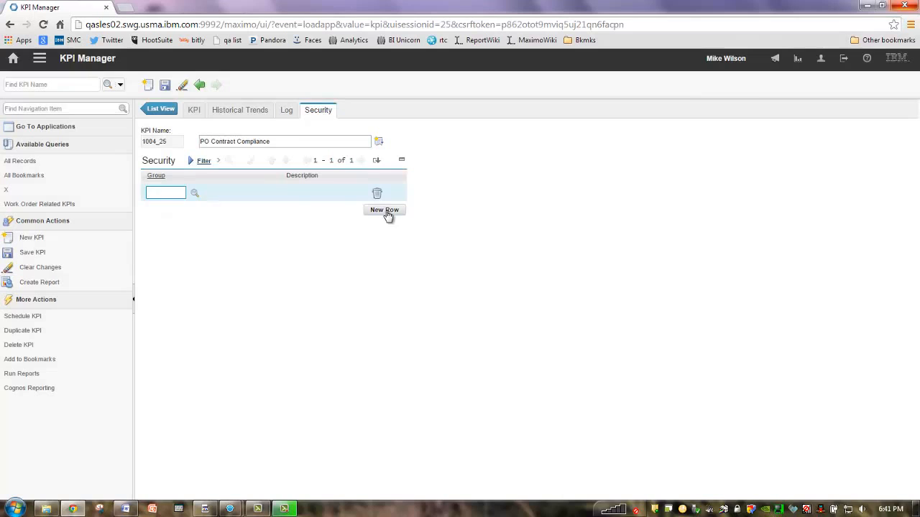
{"action": "left_click", "coordinate": [195, 194]}
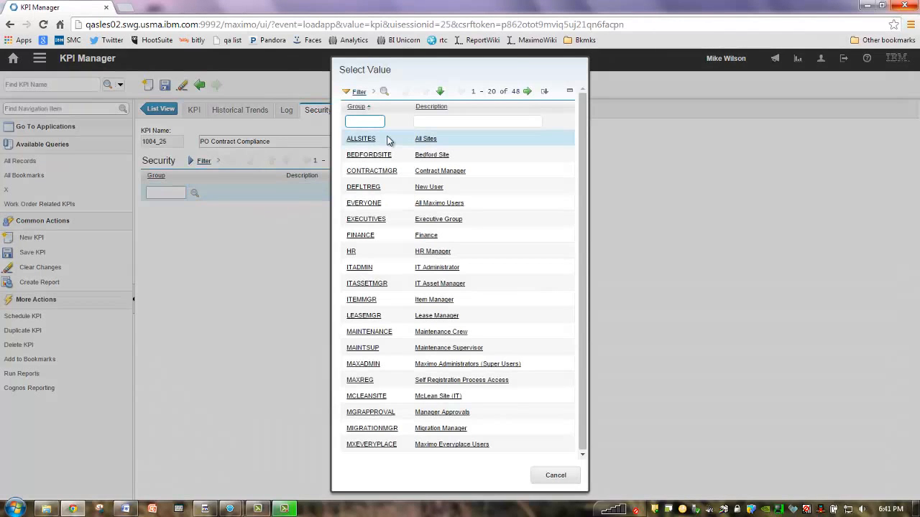
{"action": "type", "text": "purc"}
{"action": "key", "text": "Return"}
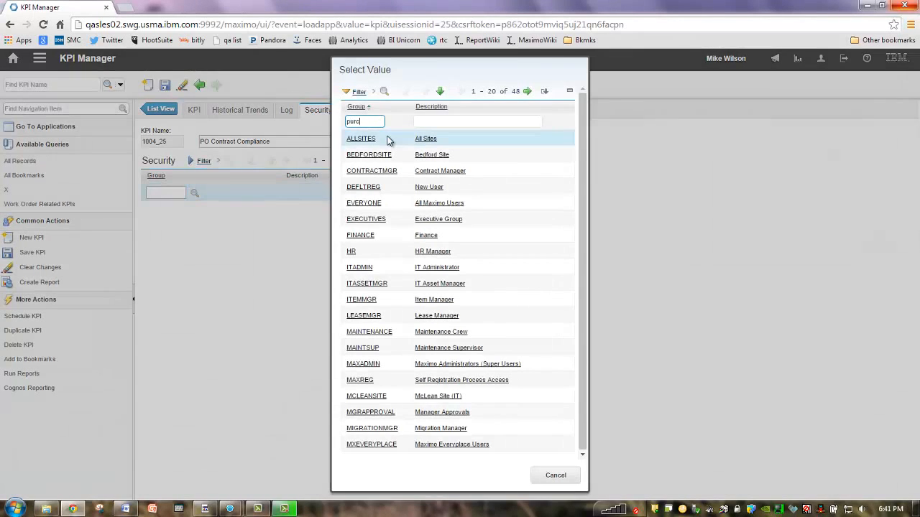
{"action": "left_click", "coordinate": [368, 138]}
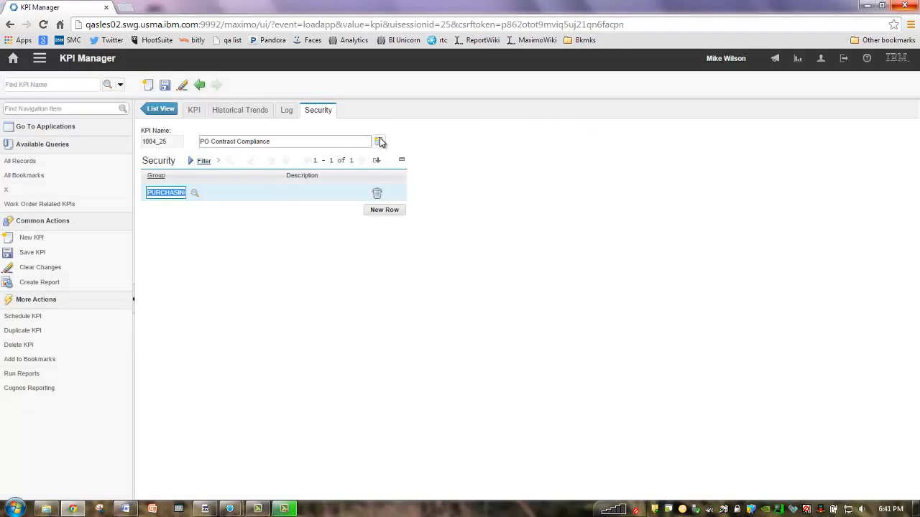
{"action": "left_click", "coordinate": [381, 210]}
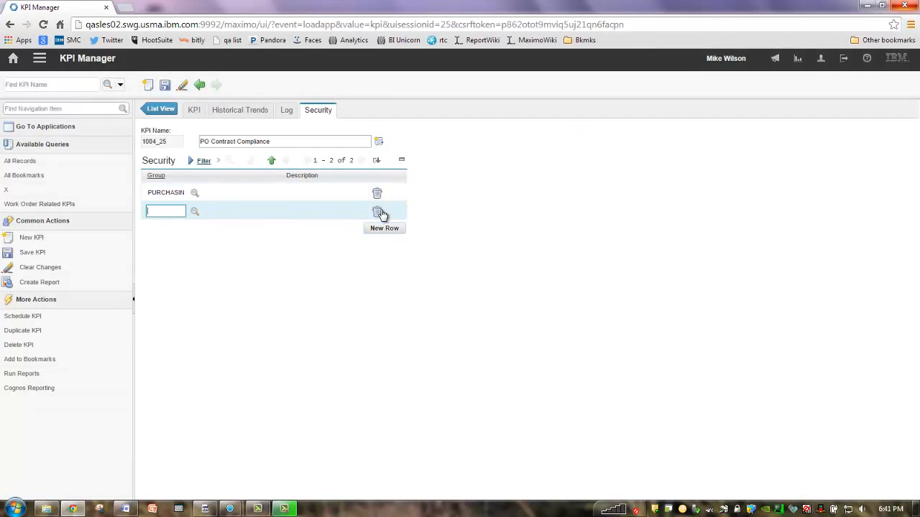
{"action": "left_click", "coordinate": [194, 211]}
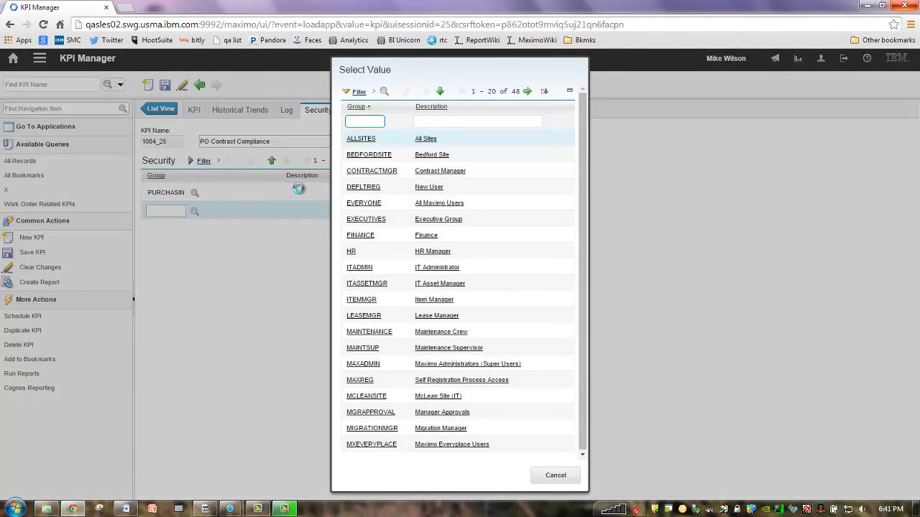
{"action": "type", "text": "ops"}
{"action": "key", "text": "Return"}
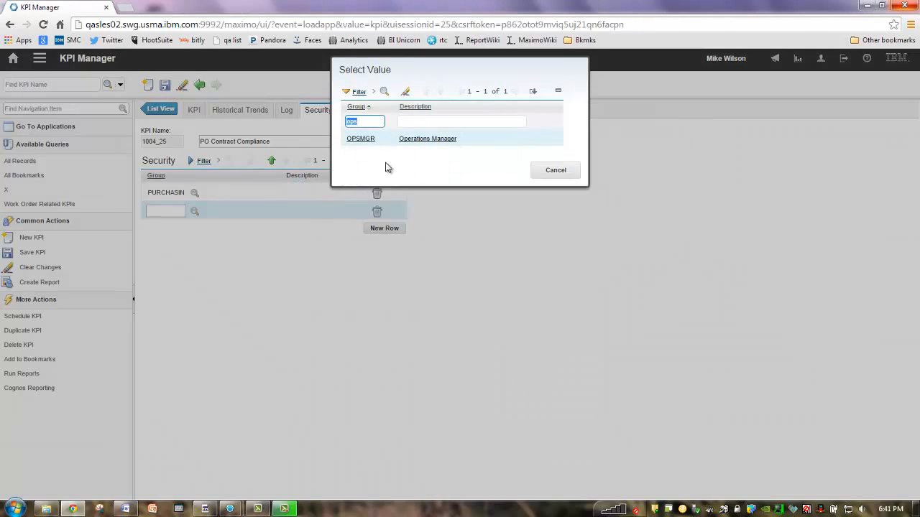
{"action": "left_click", "coordinate": [368, 141]}
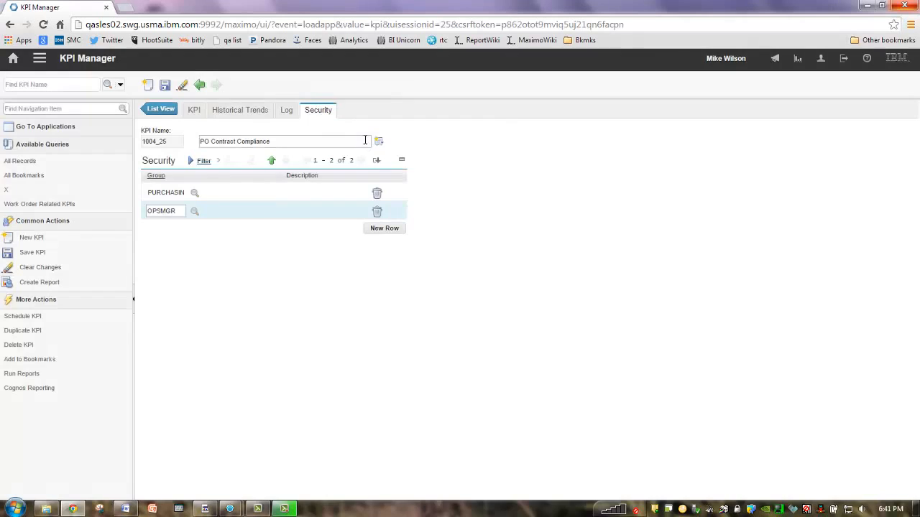
Step: Add the MAXADMIN security group, save, and return to the KPI details
{"action": "left_click", "coordinate": [393, 228]}
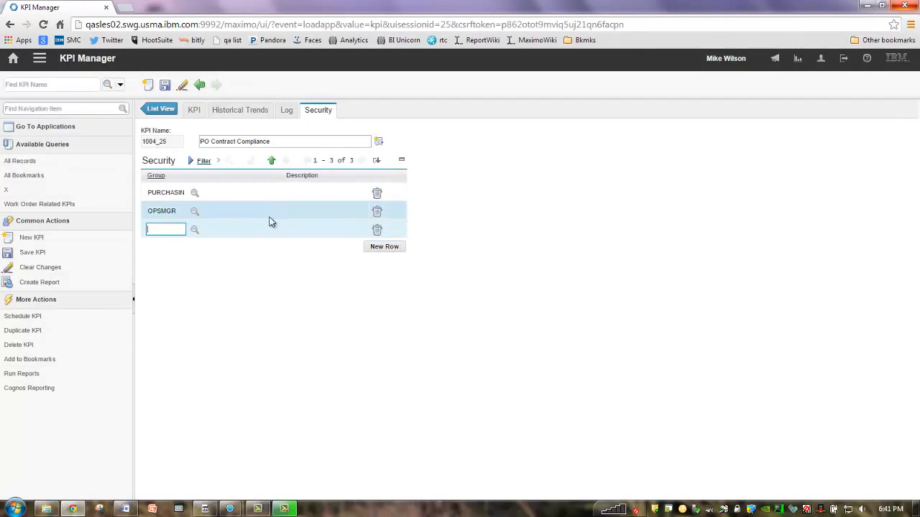
{"action": "left_click", "coordinate": [194, 230]}
{"action": "type", "text": "max"}
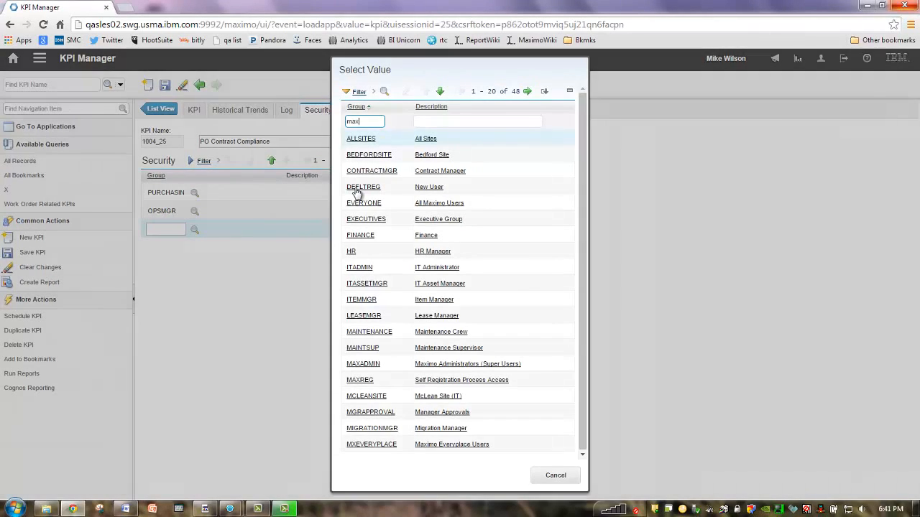
{"action": "key", "text": "Return"}
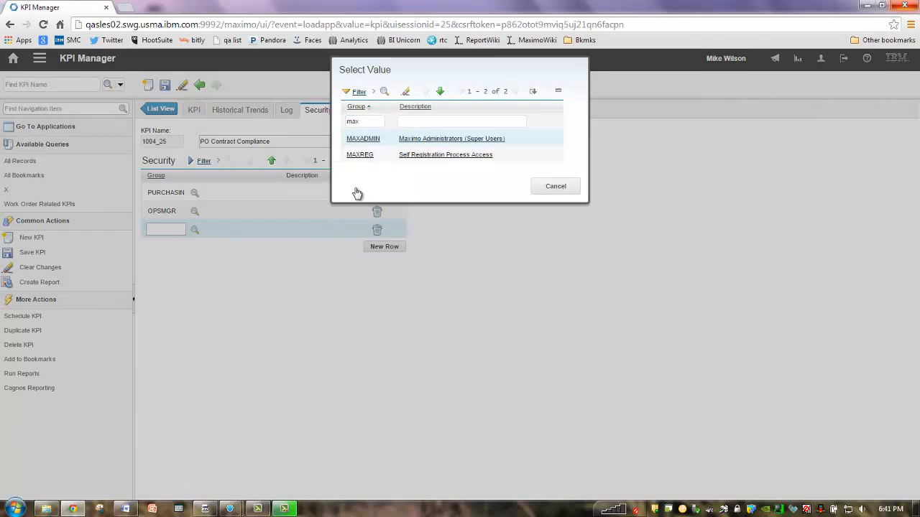
{"action": "left_click", "coordinate": [367, 141]}
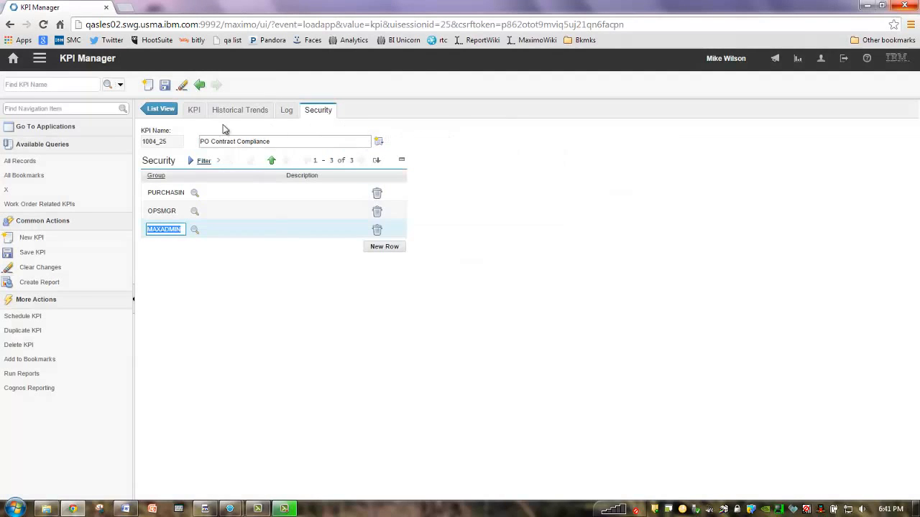
{"action": "left_click", "coordinate": [166, 84]}
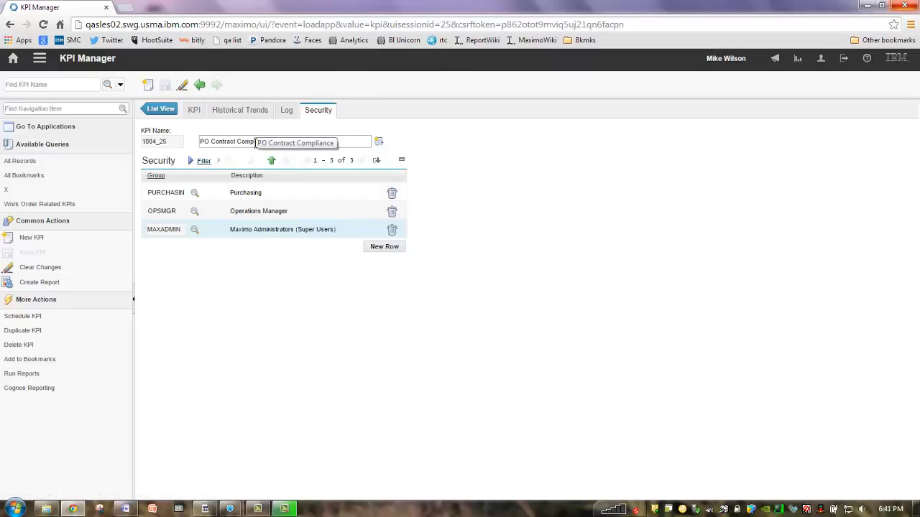
{"action": "left_click", "coordinate": [194, 112]}
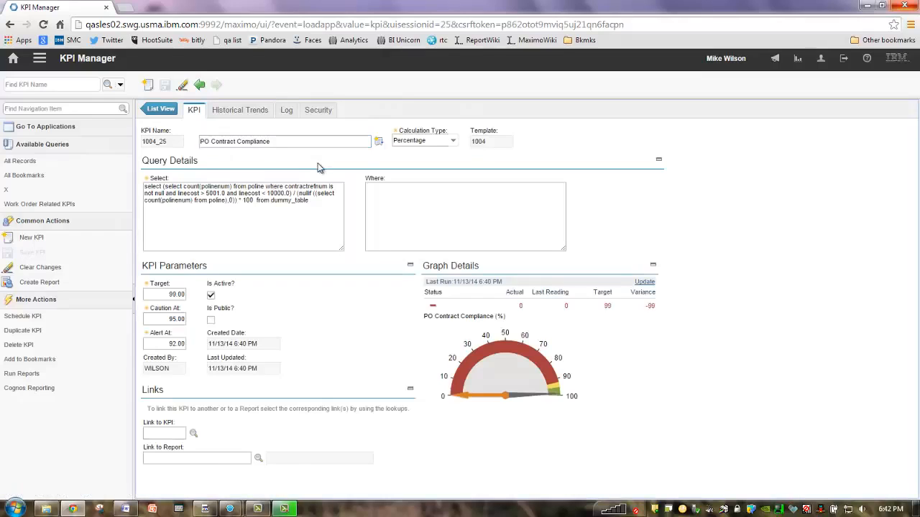
Step: Describe KPI 1004_25 as the % of PO lines purchased to contract, then save it
{"action": "left_click", "coordinate": [378, 142]}
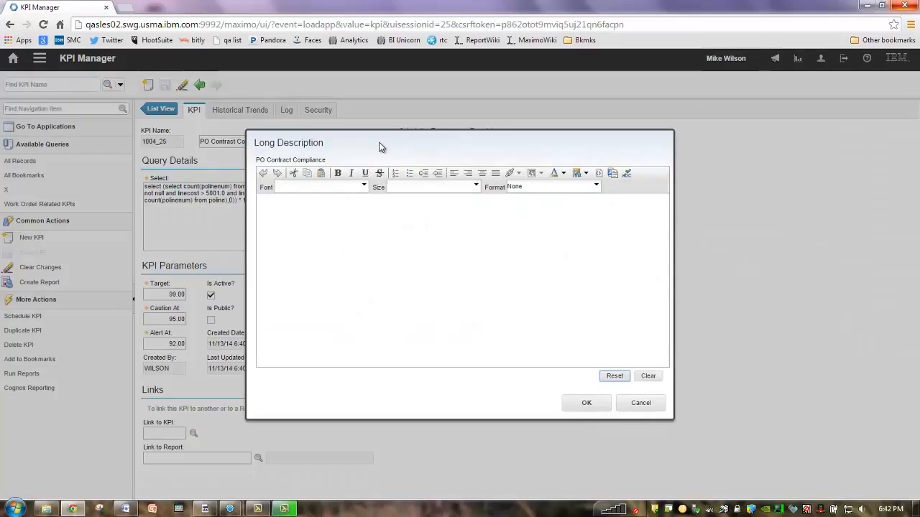
{"action": "left_click", "coordinate": [326, 222]}
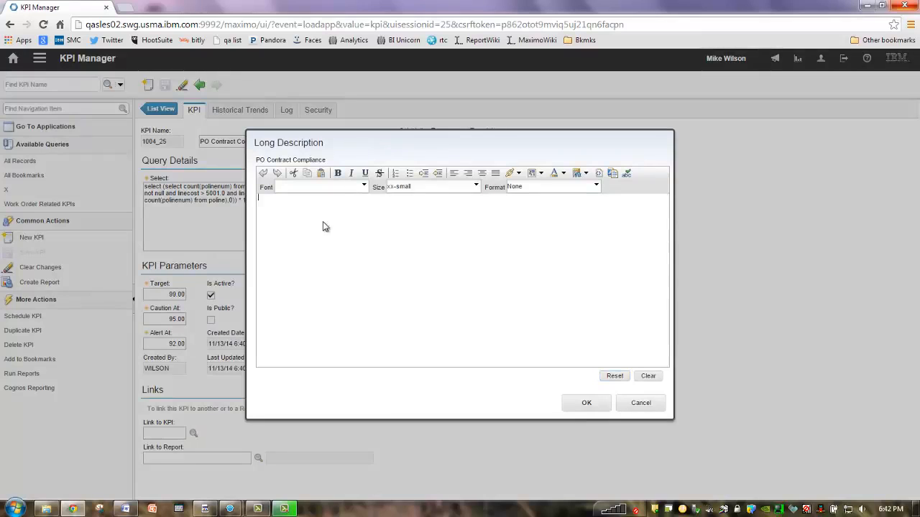
{"action": "type", "text": "this kpi shows the % of p"}
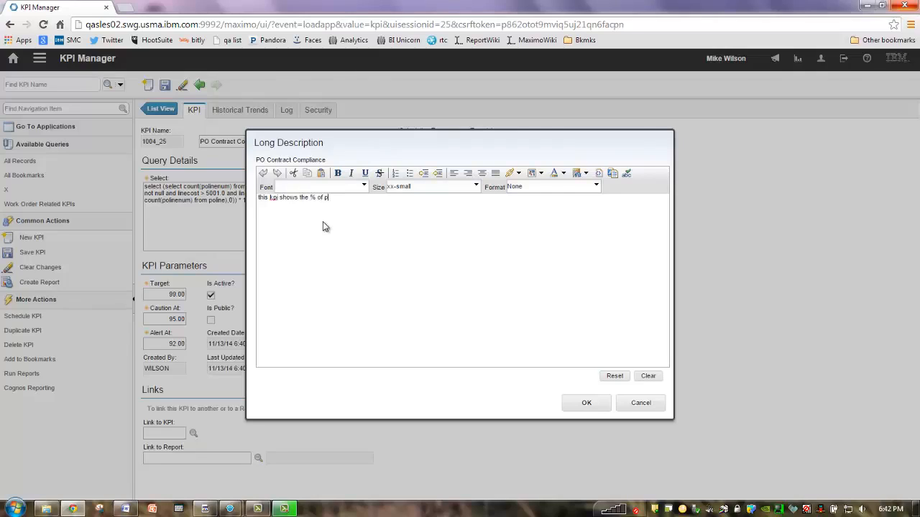
{"action": "type", "text": "o lines puchased fo"}
{"action": "type", "text": "ract "}
{"action": "type", "text": "we need to minimize off"}
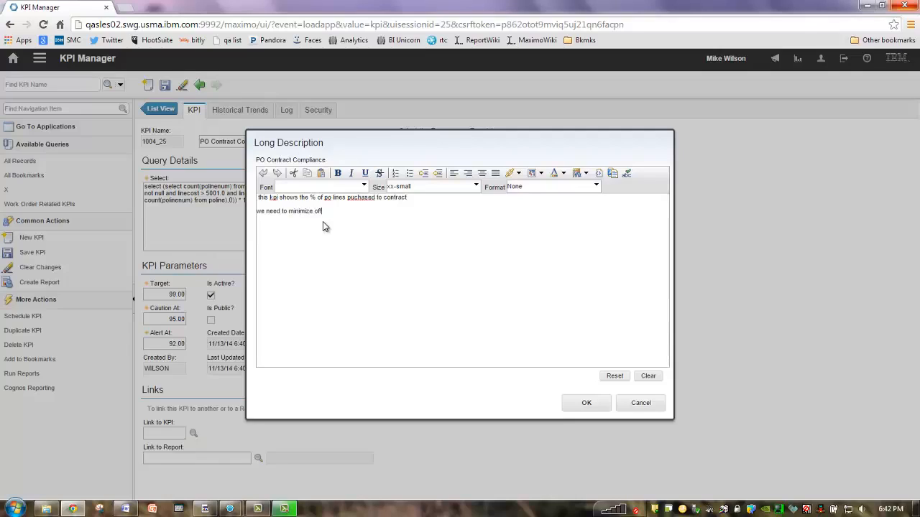
{"action": "type", "text": " contract purchasing to maximo"}
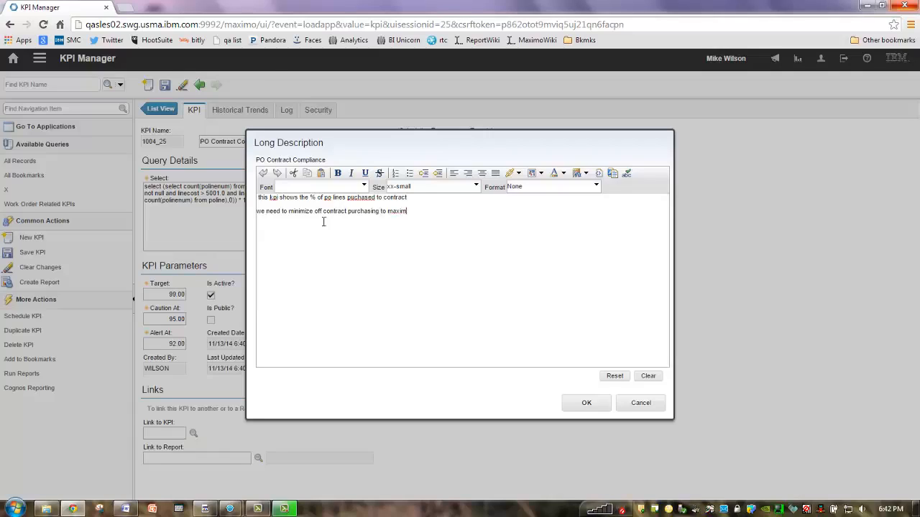
{"action": "key", "text": "BackSpace"}
{"action": "type", "text": "ize our piubl"}
{"action": "key", "text": "BackSpace"}
{"action": "key", "text": "BackSpace"}
{"action": "type", "text": "urchasing value..."}
{"action": "left_click", "coordinate": [572, 405]}
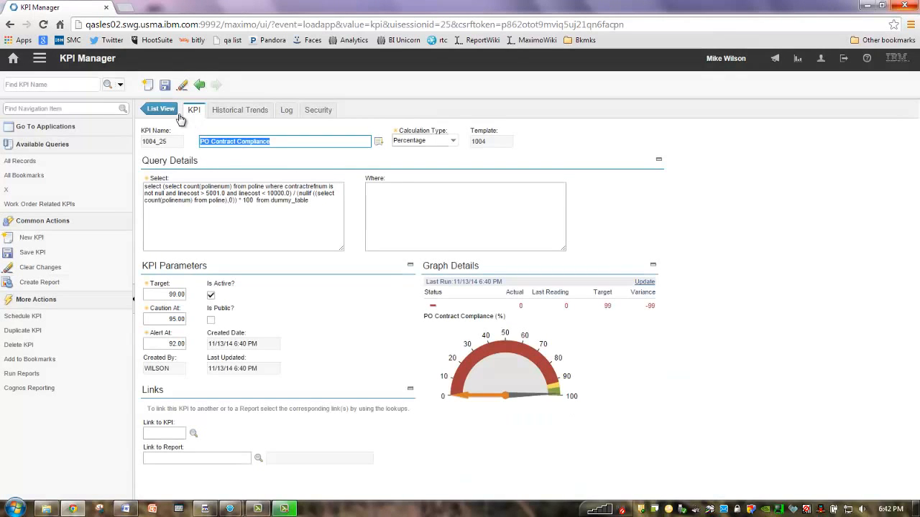
{"action": "left_click", "coordinate": [166, 91]}
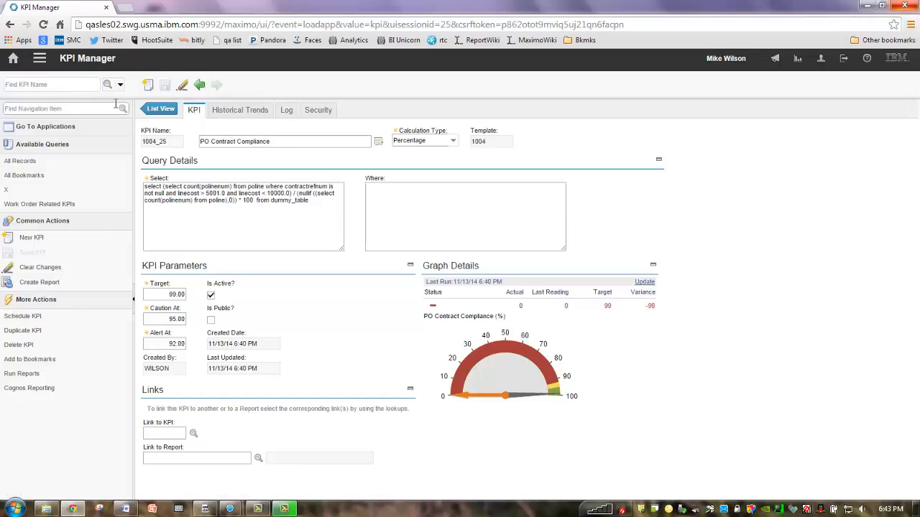
Step: Check KPI 1004_25's empty communication log, then return to the KPI list
{"action": "left_click", "coordinate": [286, 112]}
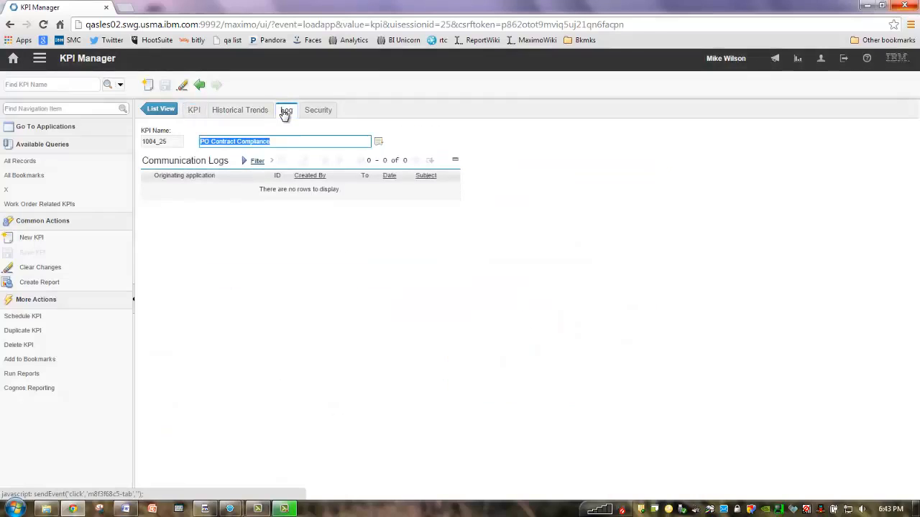
{"action": "left_click", "coordinate": [34, 238]}
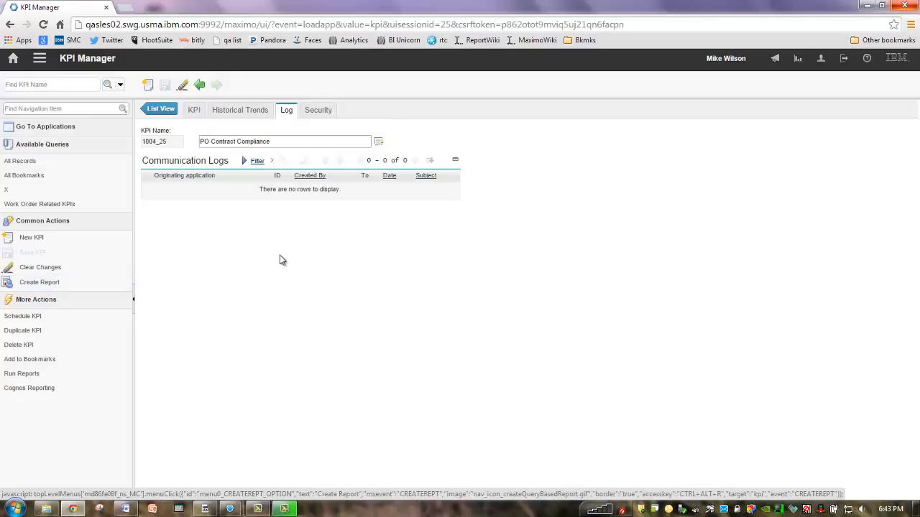
{"action": "left_click", "coordinate": [162, 111]}
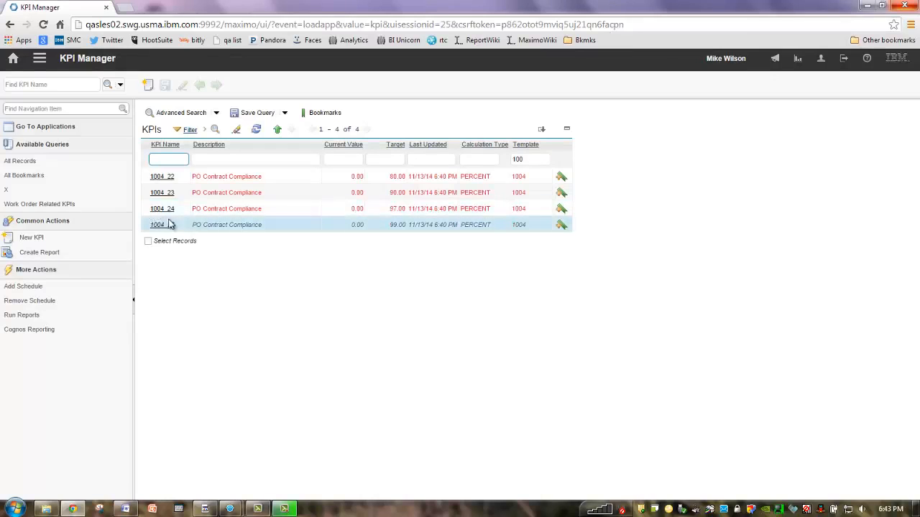
Step: Open KPI 1004_25 from the KPI list
{"action": "left_click", "coordinate": [169, 224]}
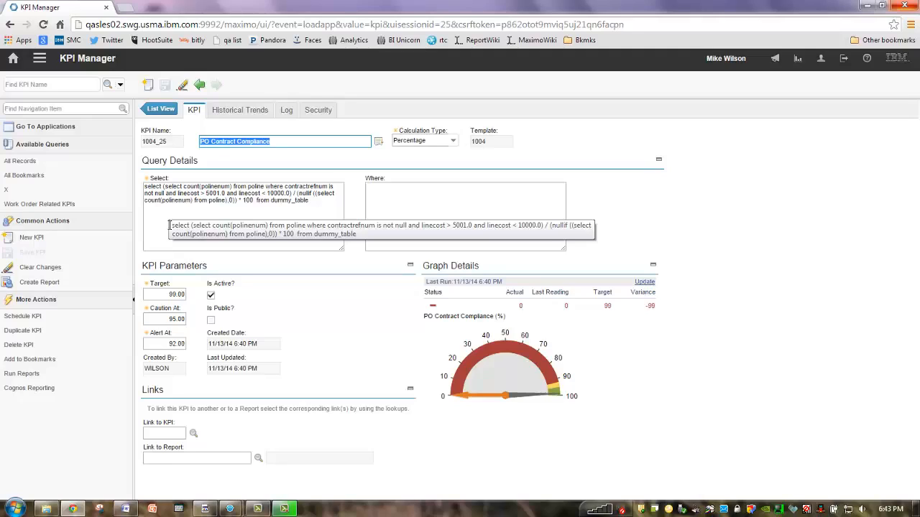
{"action": "left_click", "coordinate": [278, 141]}
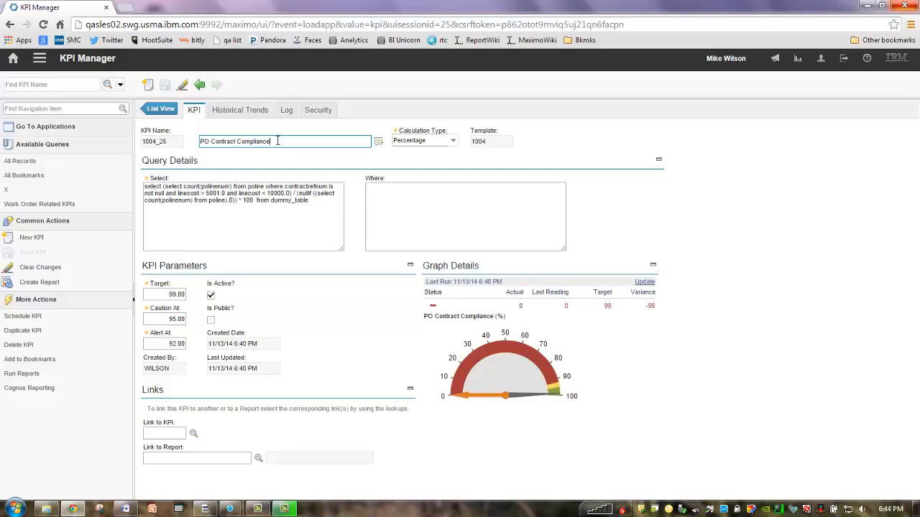
Step: Schedule KPI 1004_25 on the 1 Week Sun 1AM cron task instance
{"action": "left_click", "coordinate": [31, 316]}
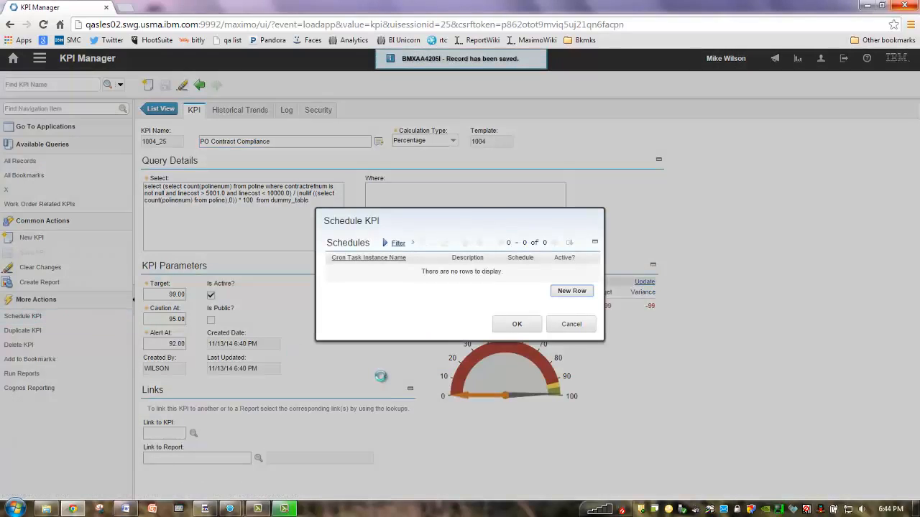
{"action": "left_click", "coordinate": [581, 295]}
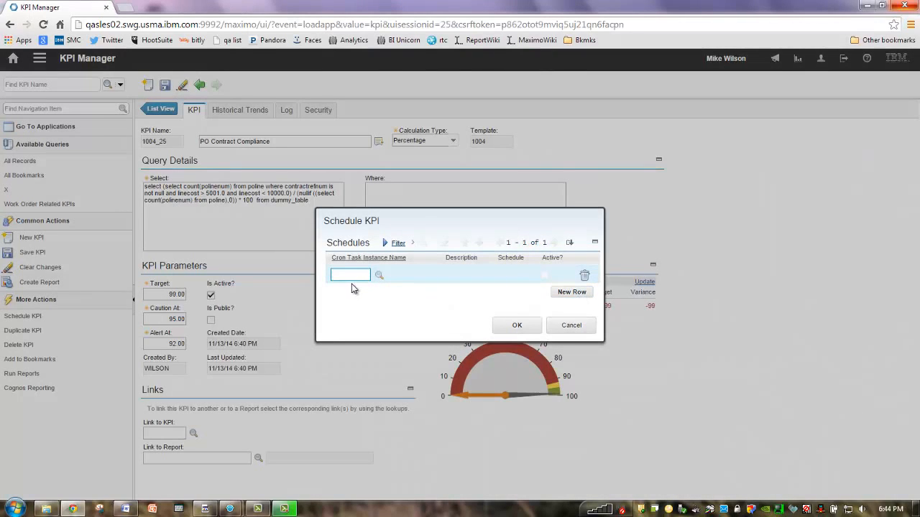
{"action": "left_click", "coordinate": [379, 275]}
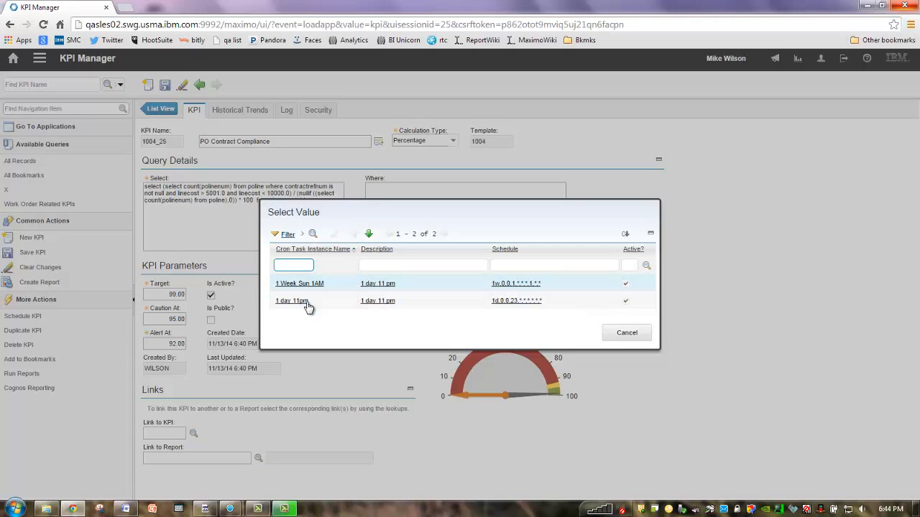
{"action": "left_click", "coordinate": [321, 287]}
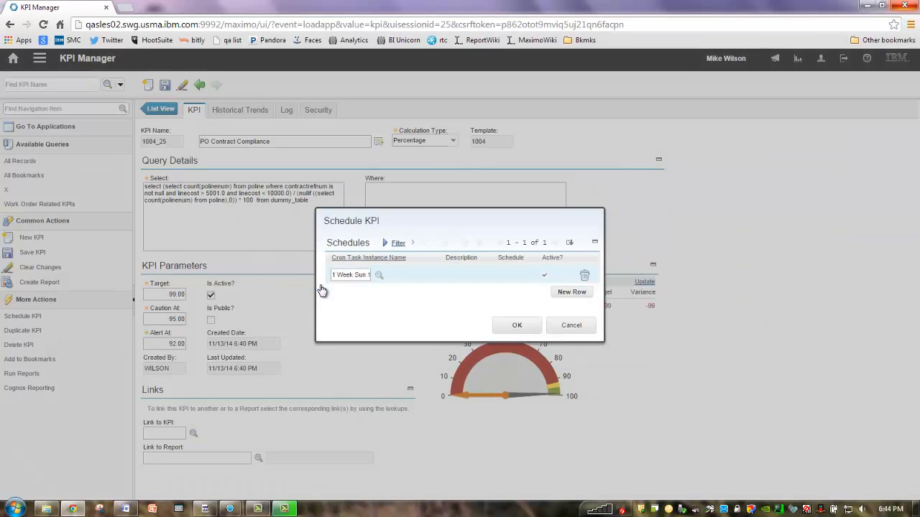
{"action": "left_click", "coordinate": [529, 325]}
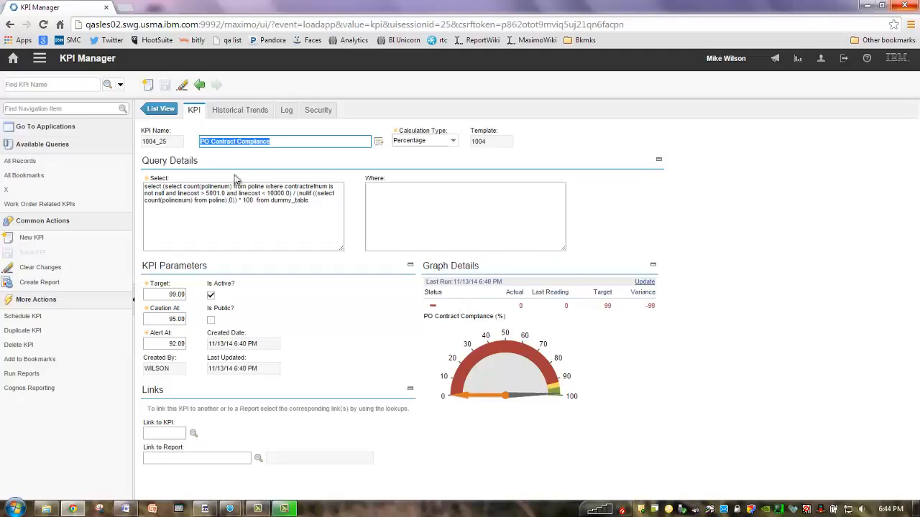
Step: Select KPIs 1004_22 to 1004_25 in the list and add the 1 Week Sun 1AM schedule
{"action": "left_click", "coordinate": [162, 109]}
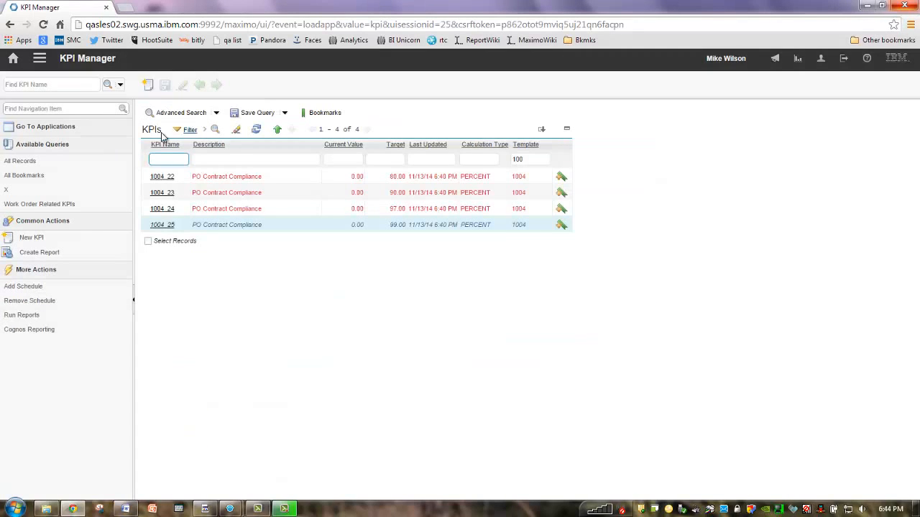
{"action": "left_click", "coordinate": [148, 242]}
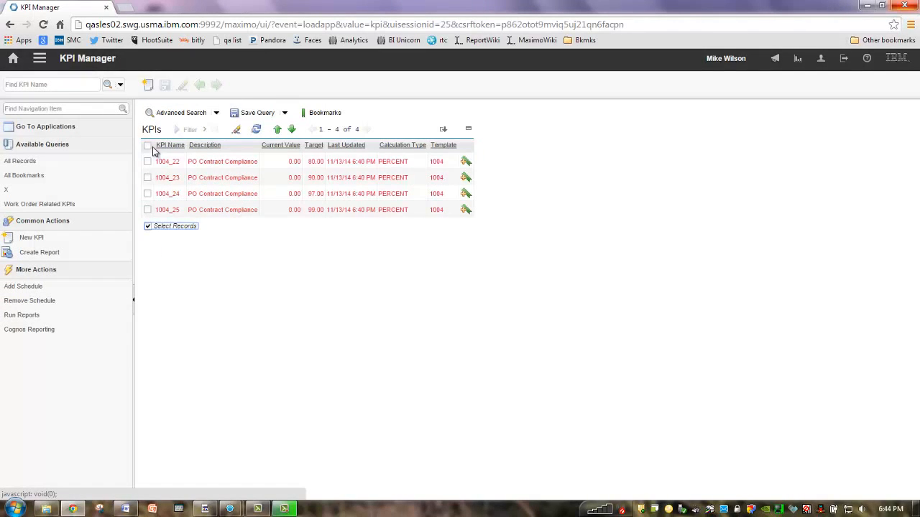
{"action": "left_click", "coordinate": [147, 146]}
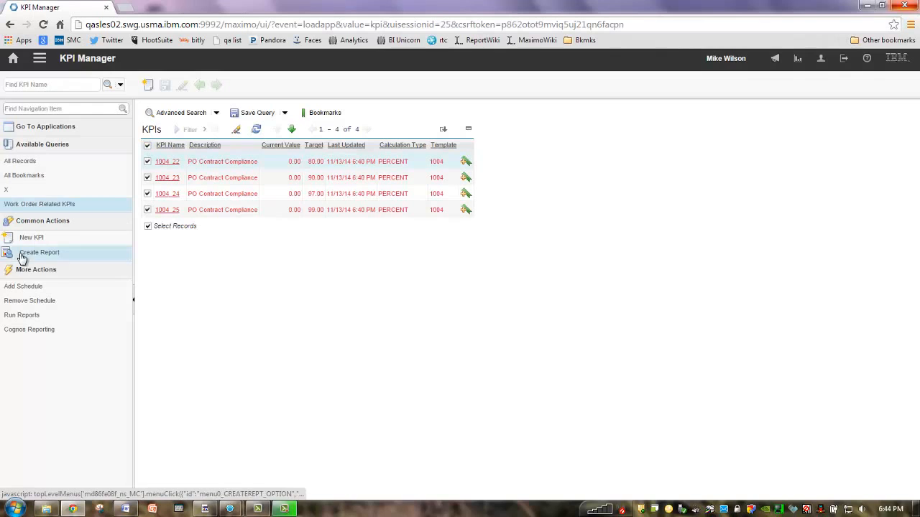
{"action": "left_click", "coordinate": [25, 286]}
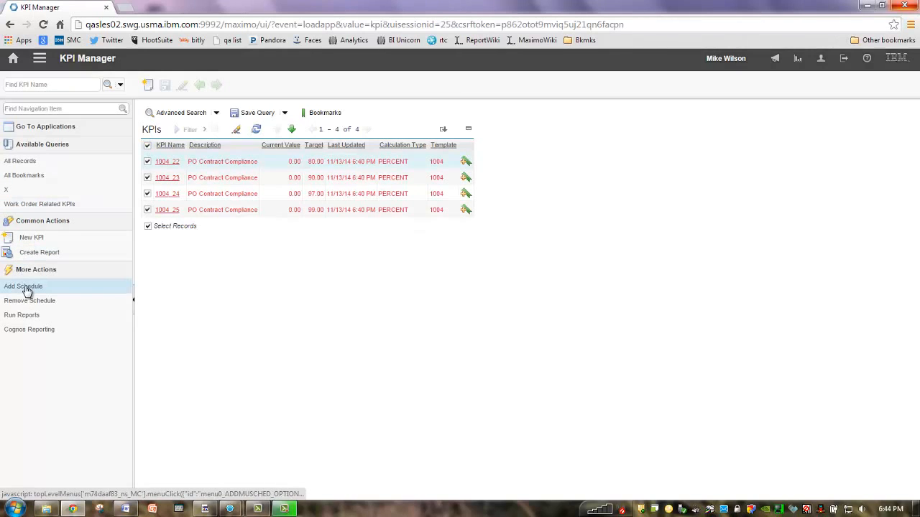
{"action": "left_click", "coordinate": [420, 240]}
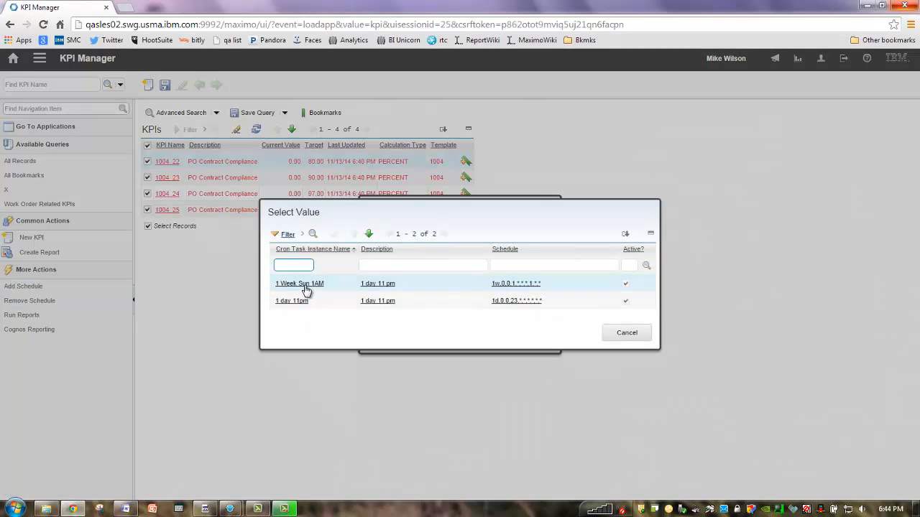
{"action": "left_click", "coordinate": [305, 286]}
{"action": "left_click", "coordinate": [474, 338]}
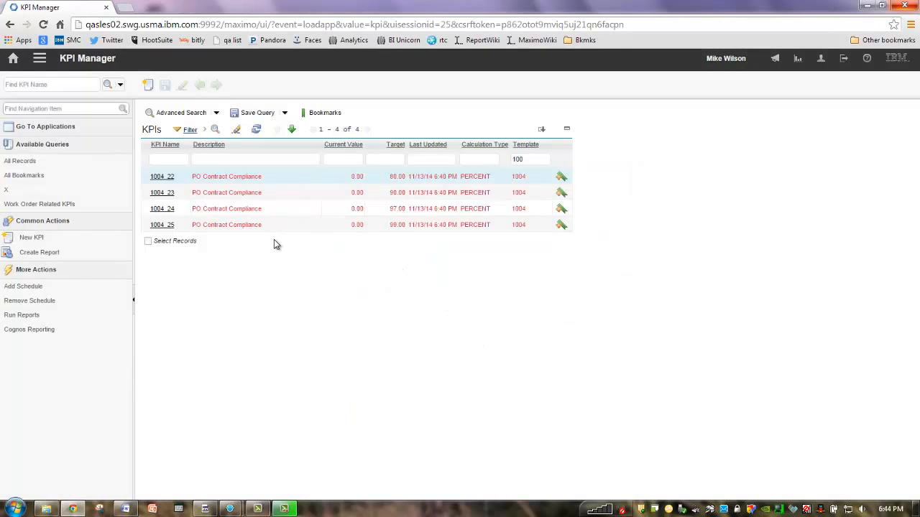
Step: Clear the template filter and filter KPI descriptions by 'wo'
{"action": "left_click", "coordinate": [531, 160]}
{"action": "key", "text": "BackSpace"}
{"action": "key", "text": "BackSpace"}
{"action": "key", "text": "BackSpace"}
{"action": "left_click", "coordinate": [280, 157]}
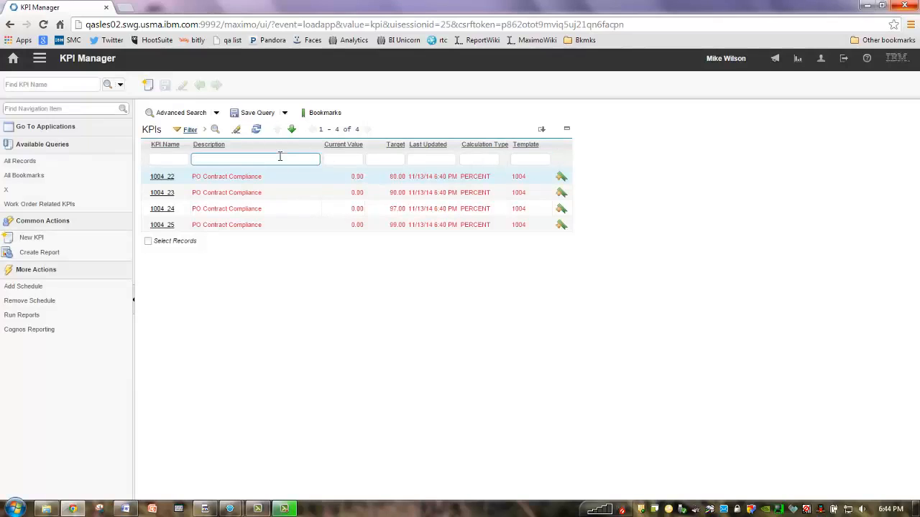
{"action": "type", "text": "wo"}
{"action": "key", "text": "Return"}
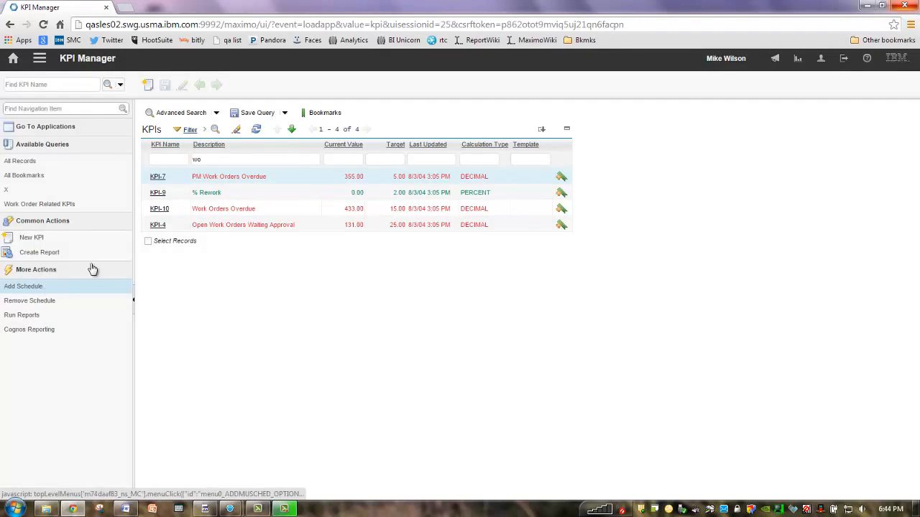
Step: Add the 1 day 11pm schedule to the four work-order KPIs, then clear the filter
{"action": "left_click", "coordinate": [148, 241]}
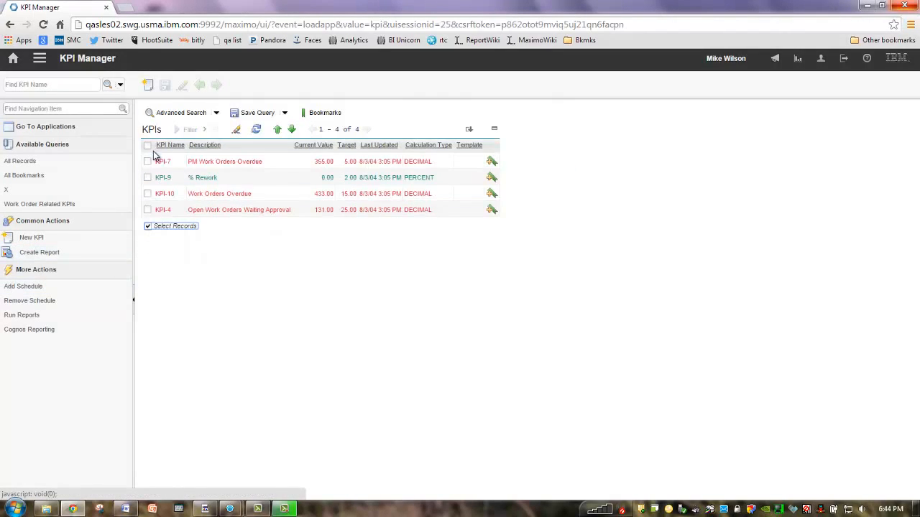
{"action": "left_click", "coordinate": [30, 287]}
{"action": "left_click", "coordinate": [419, 239]}
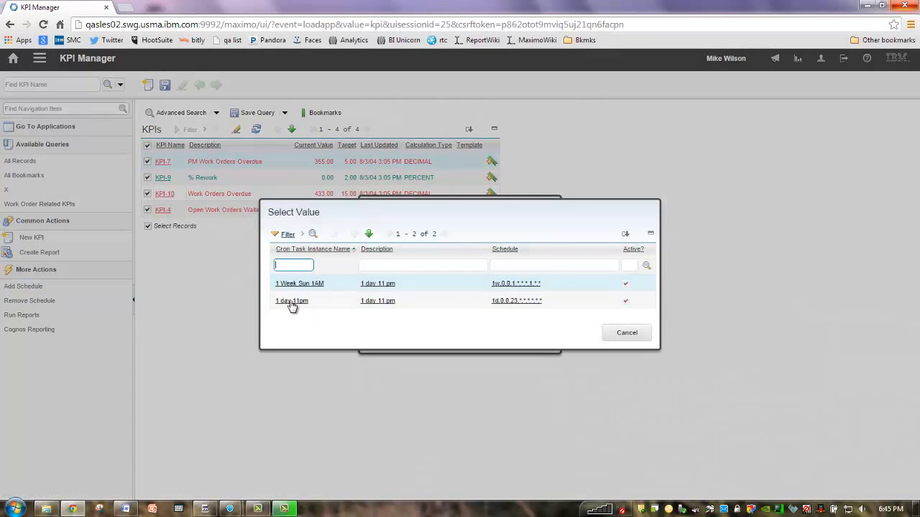
{"action": "left_click", "coordinate": [291, 302]}
{"action": "left_click", "coordinate": [477, 343]}
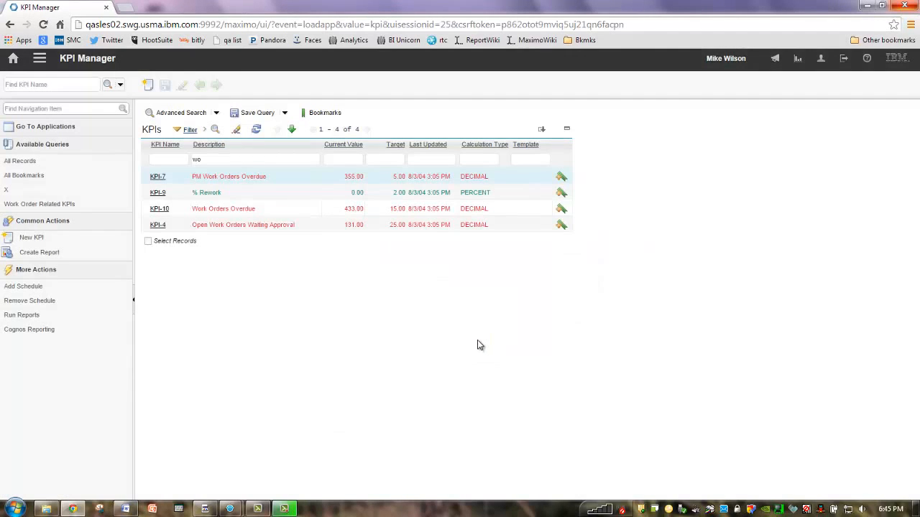
{"action": "left_click", "coordinate": [206, 159]}
{"action": "key", "text": "BackSpace"}
{"action": "key", "text": "BackSpace"}
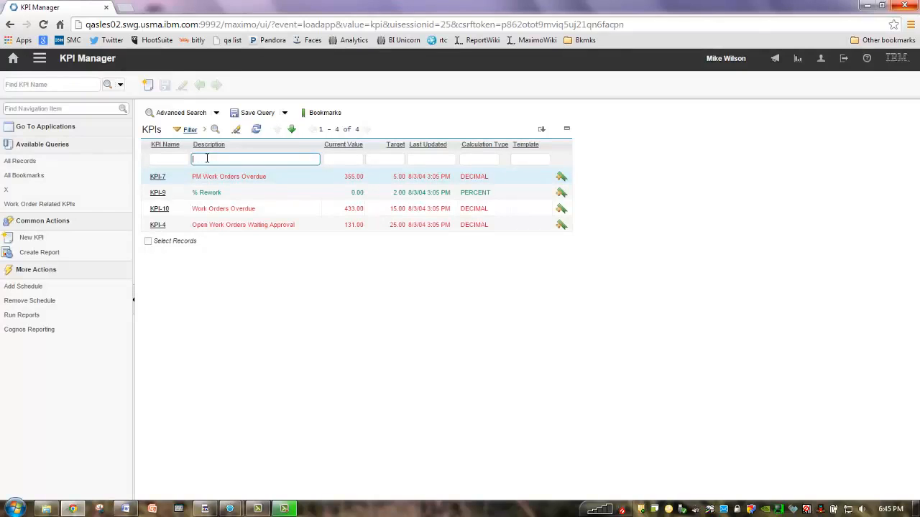
{"action": "key", "text": "Return"}
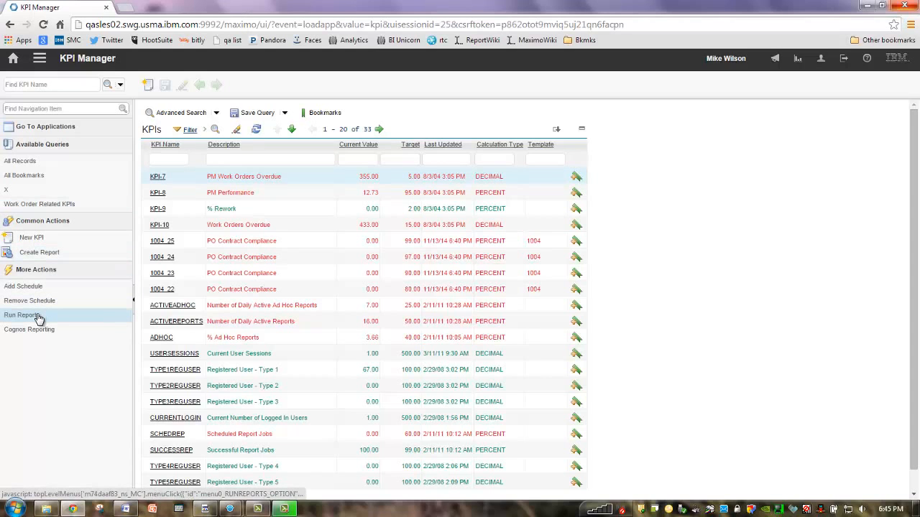
Step: Start an ad hoc KPI report and add the KPI Schedule field Cron Task Instance Name
{"action": "left_click", "coordinate": [40, 254]}
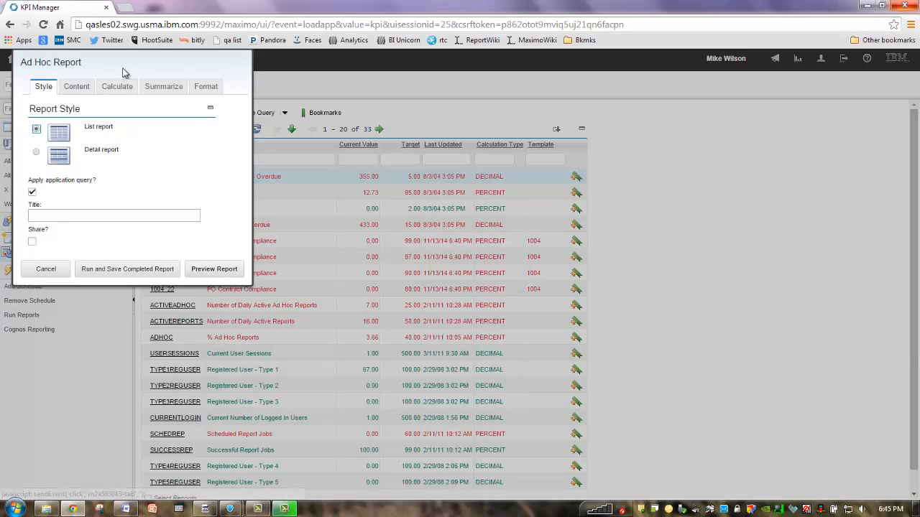
{"action": "left_click", "coordinate": [88, 86]}
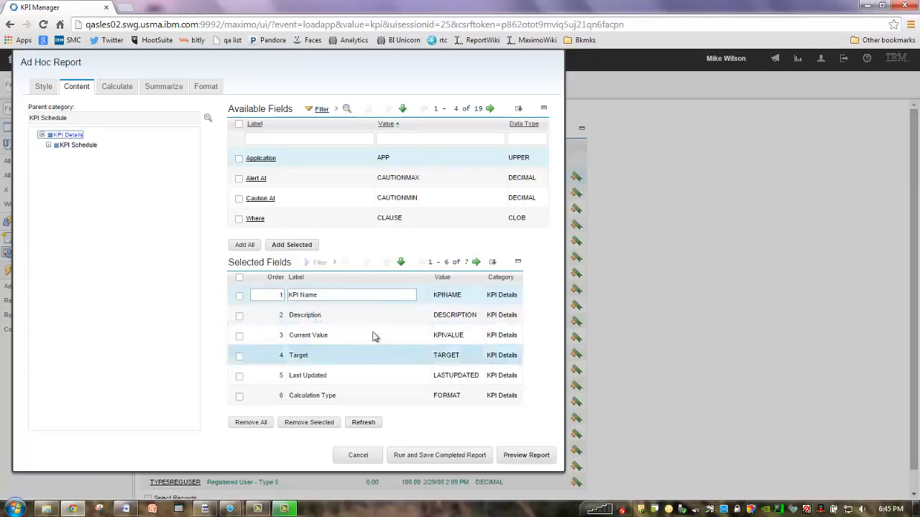
{"action": "left_click", "coordinate": [88, 146]}
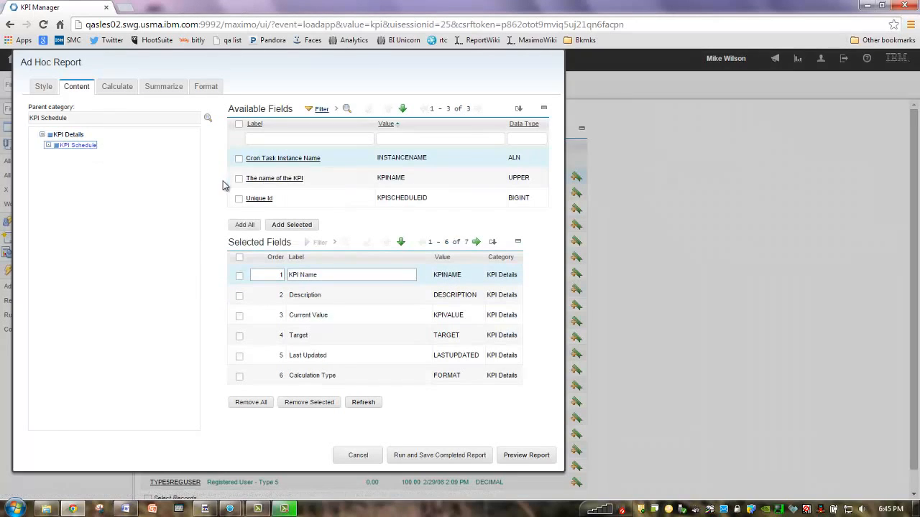
{"action": "left_click", "coordinate": [240, 199]}
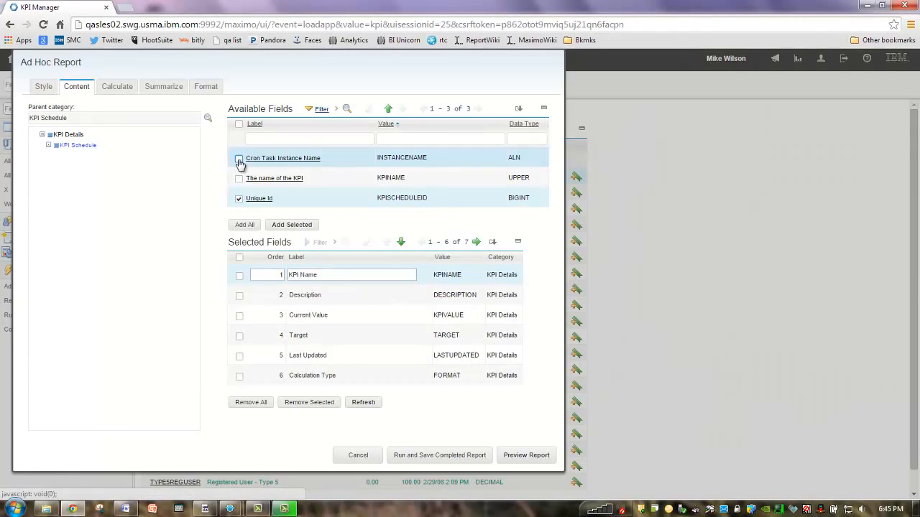
{"action": "left_click", "coordinate": [239, 159]}
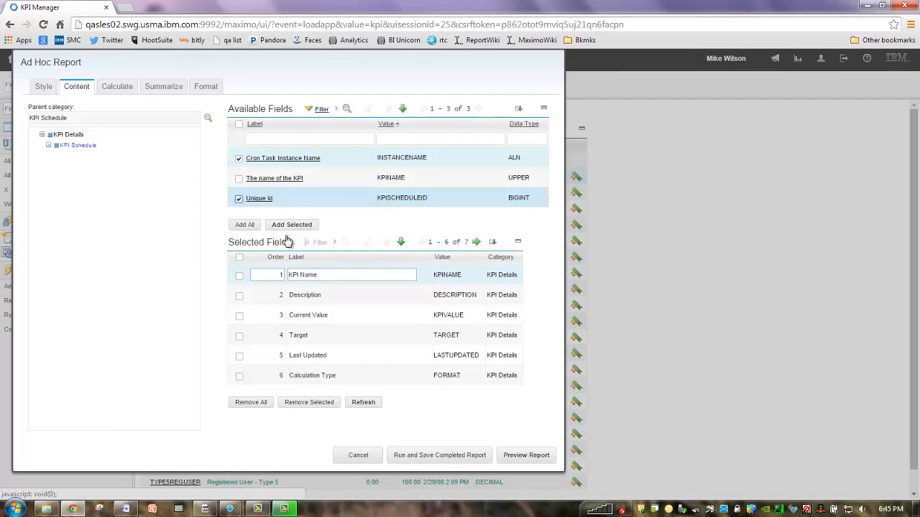
{"action": "left_click", "coordinate": [240, 199]}
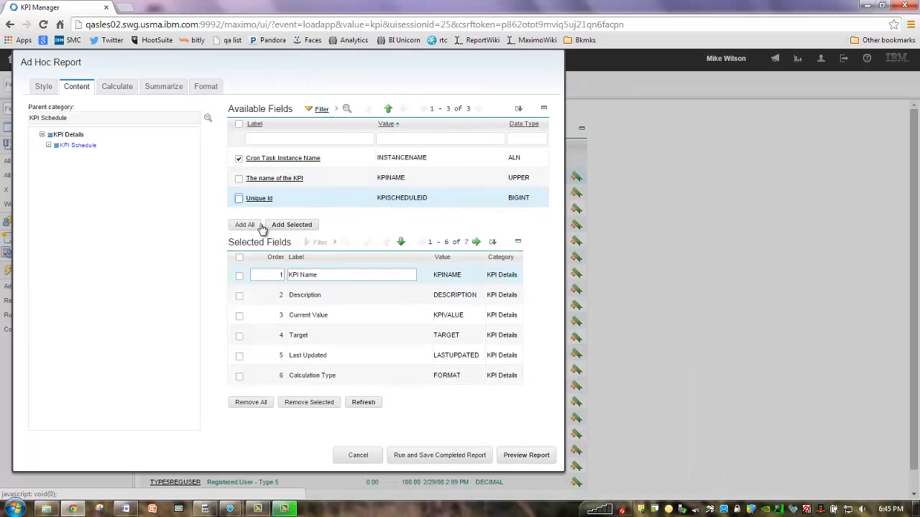
{"action": "left_click", "coordinate": [288, 228]}
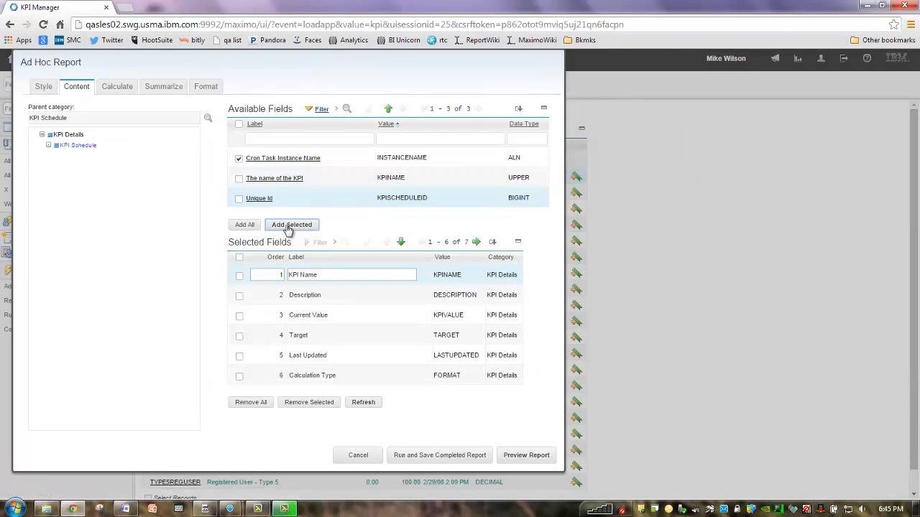
Step: Group the report by KPI Name and preview it
{"action": "left_click", "coordinate": [207, 88]}
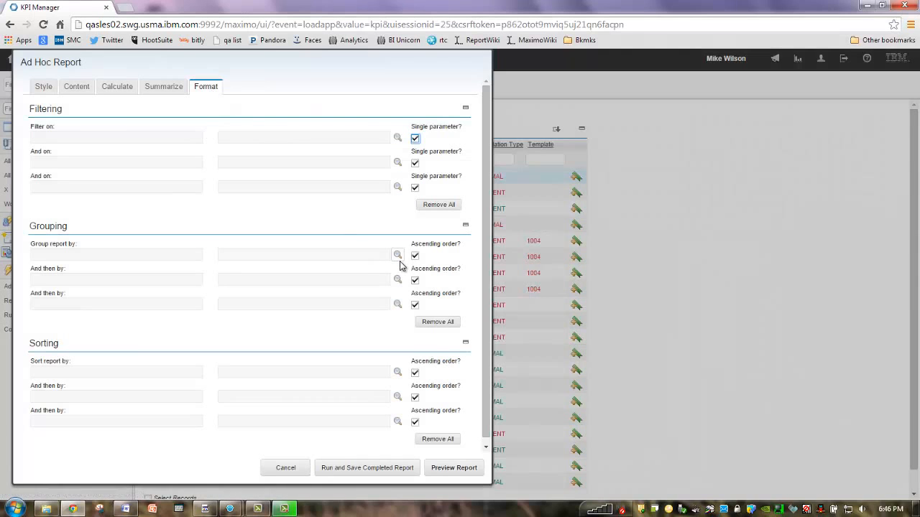
{"action": "left_click", "coordinate": [397, 256]}
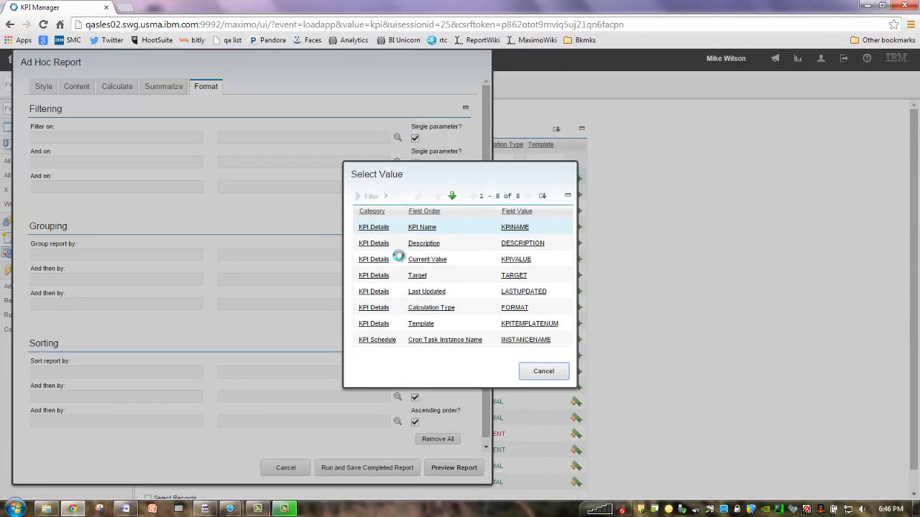
{"action": "left_click", "coordinate": [369, 229]}
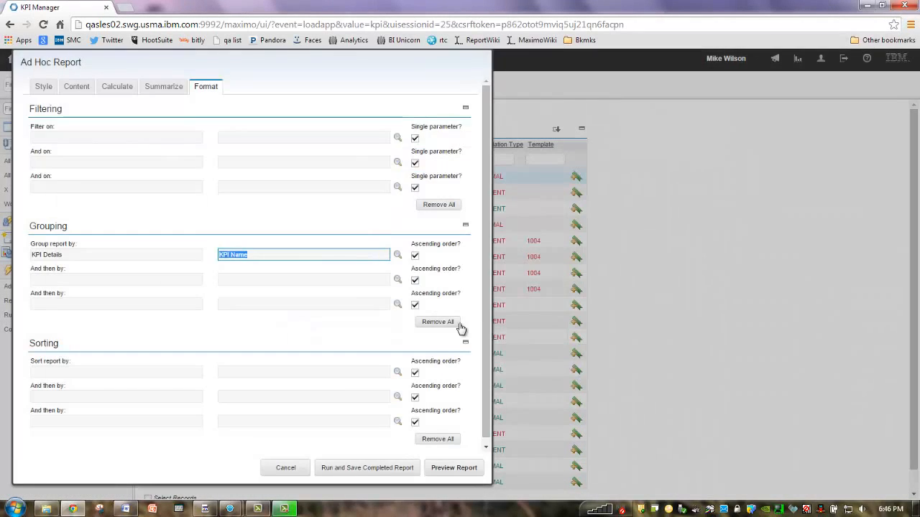
{"action": "left_click", "coordinate": [448, 472]}
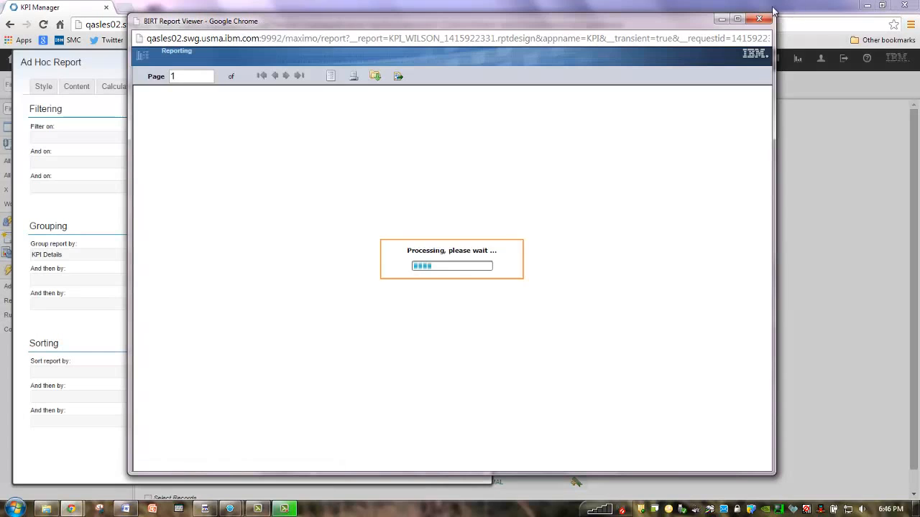
Step: Maximize the BIRT viewer to review the KPI Name–grouped report, then close it
{"action": "left_click", "coordinate": [738, 18]}
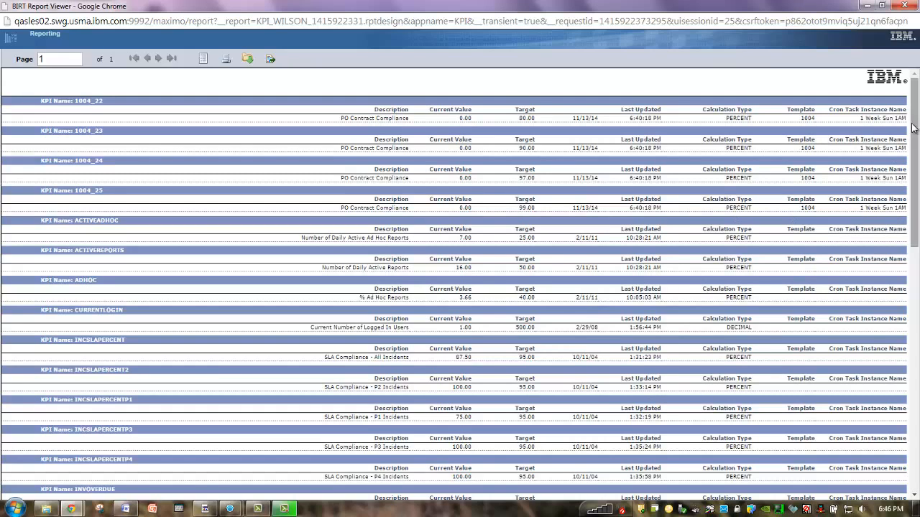
{"action": "left_click", "coordinate": [904, 6]}
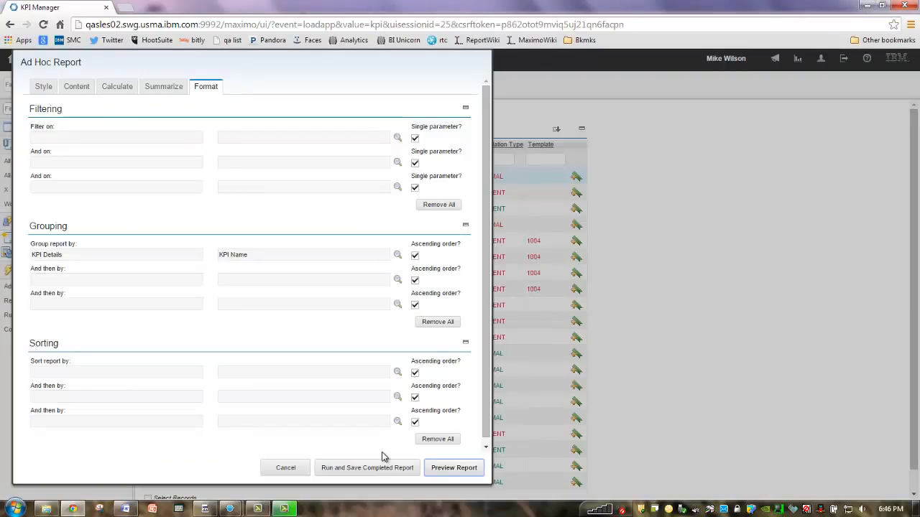
Step: Cancel the ad hoc report and search for KPIs with Cron Task Instance Name '1 day 11pm'
{"action": "left_click", "coordinate": [293, 469]}
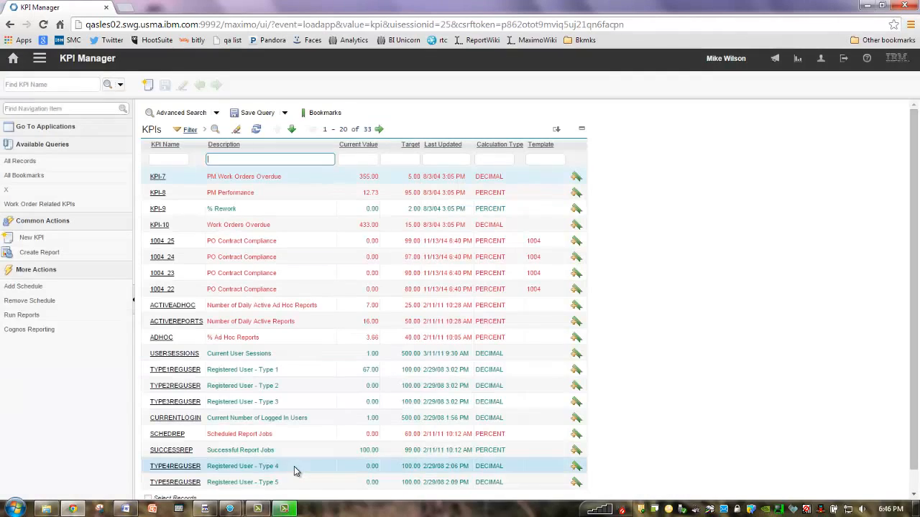
{"action": "left_click", "coordinate": [119, 84]}
{"action": "left_click", "coordinate": [147, 94]}
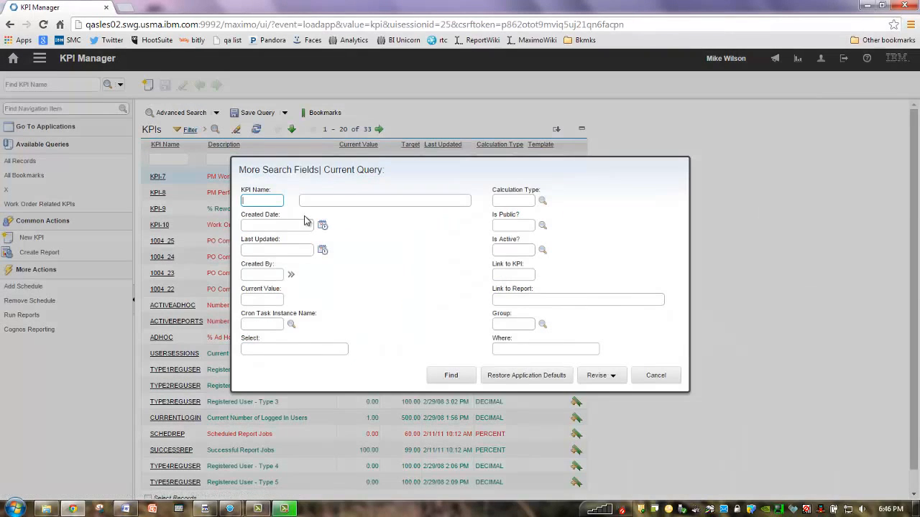
{"action": "left_click", "coordinate": [292, 324]}
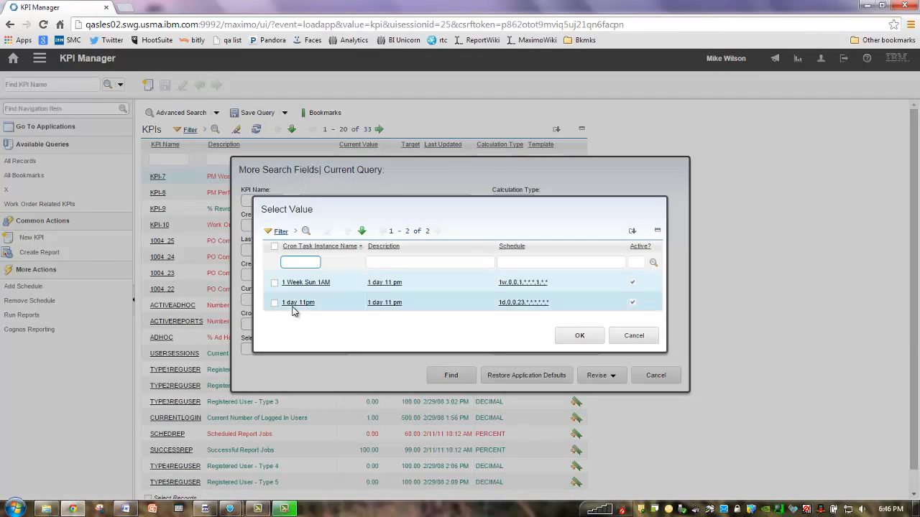
{"action": "left_click", "coordinate": [276, 306]}
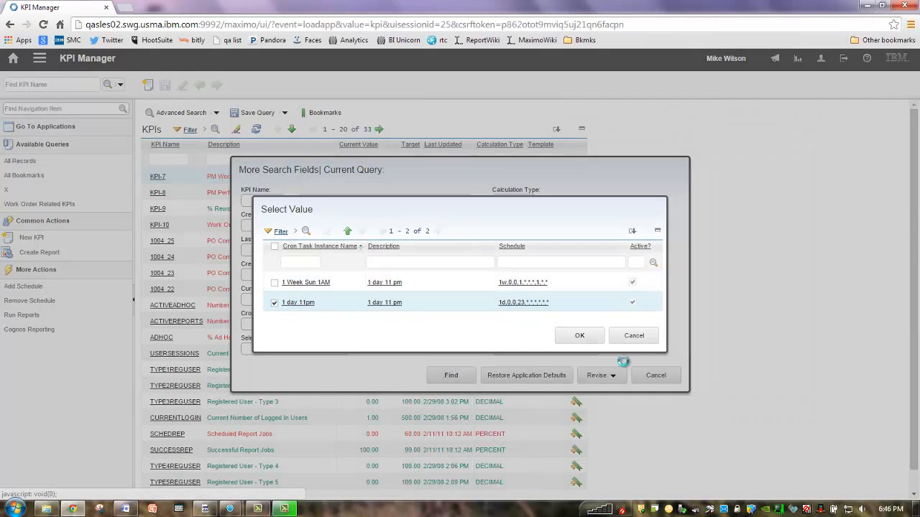
{"action": "left_click", "coordinate": [579, 336]}
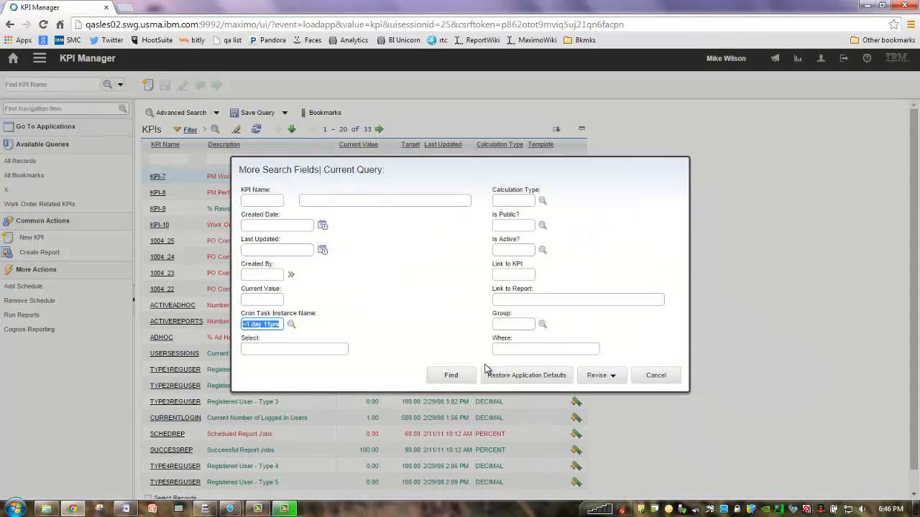
{"action": "left_click", "coordinate": [454, 377]}
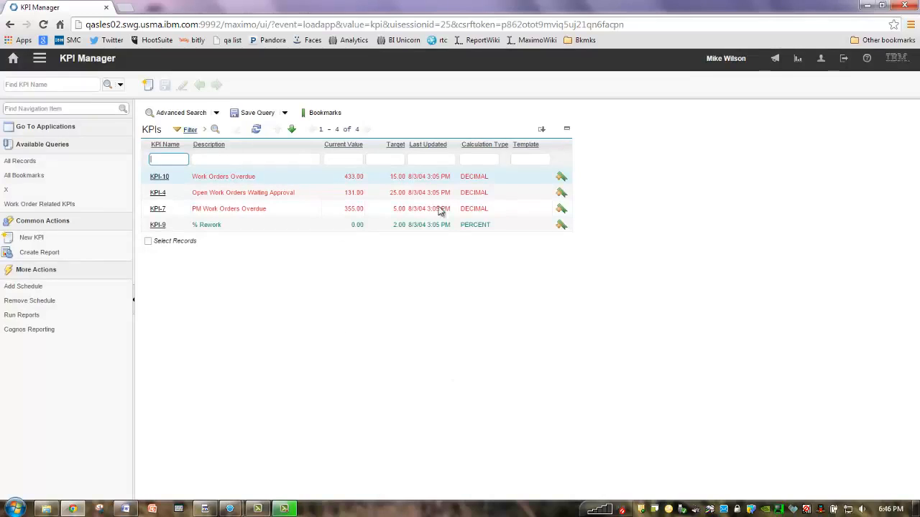
Step: Filter all KPI records by template 1004, open KPI 1004_25 and view its Security groups
{"action": "left_click", "coordinate": [540, 160]}
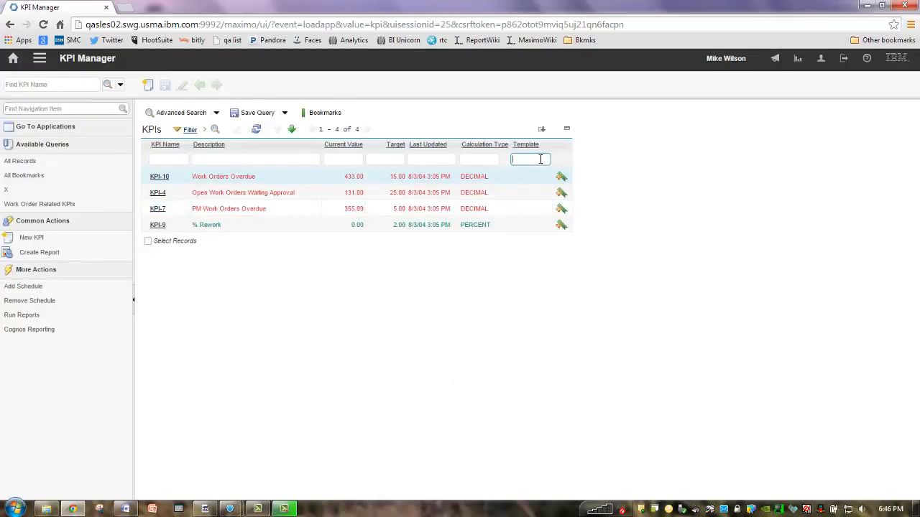
{"action": "left_click", "coordinate": [53, 162]}
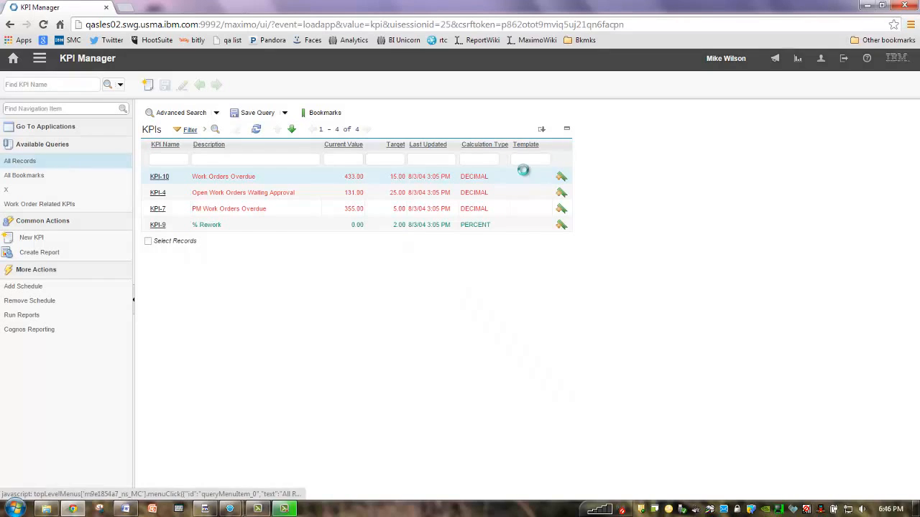
{"action": "left_click", "coordinate": [546, 160]}
{"action": "type", "text": "1004"}
{"action": "key", "text": "Return"}
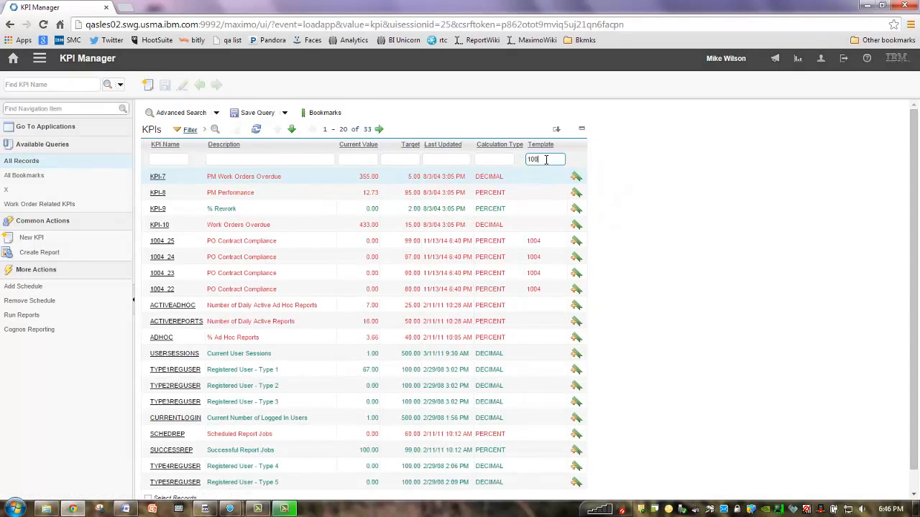
{"action": "left_click", "coordinate": [162, 225]}
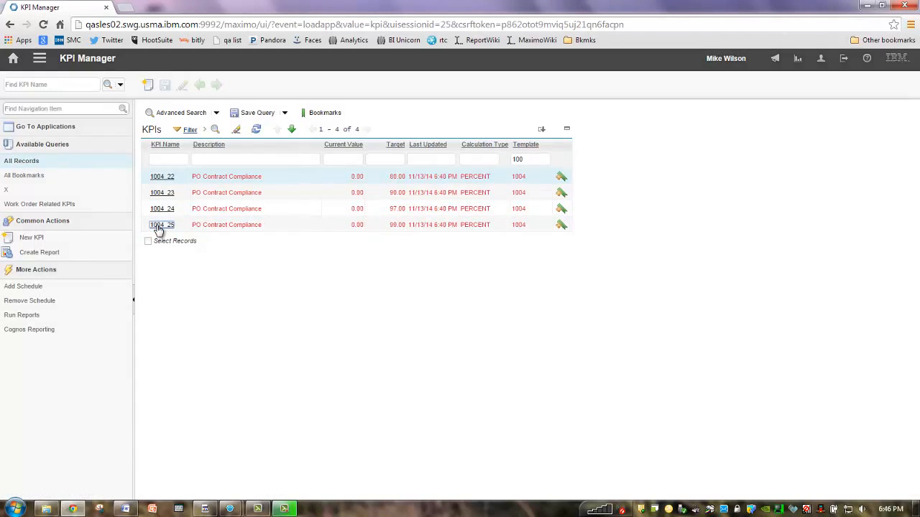
{"action": "left_click", "coordinate": [328, 117]}
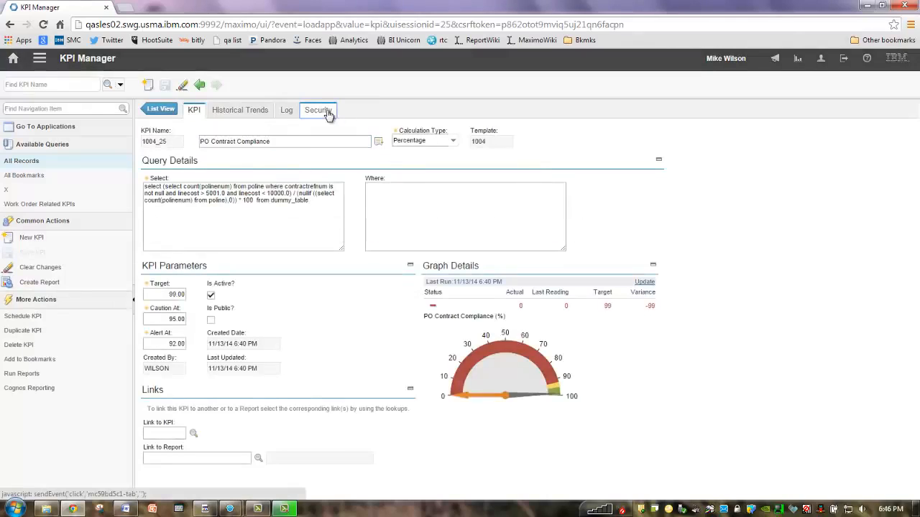
Step: Sign out, sign back in as another user, and open KPI 1004_25 in KPI Viewer
{"action": "left_click", "coordinate": [844, 60]}
{"action": "type", "text": "liberi"}
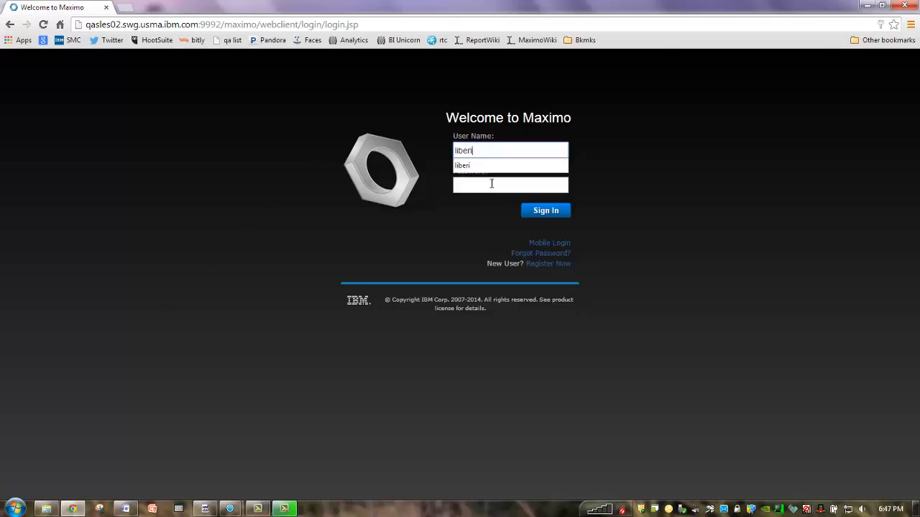
{"action": "left_click", "coordinate": [490, 185]}
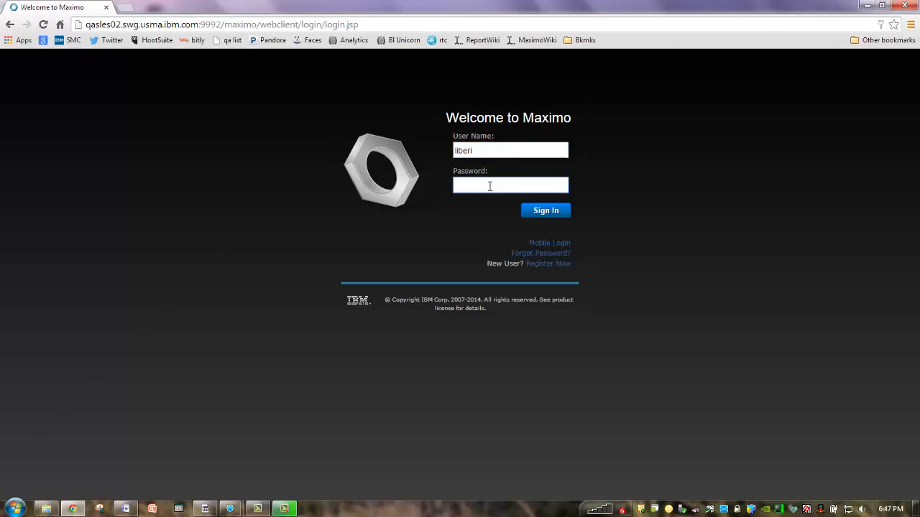
{"action": "left_click", "coordinate": [546, 212]}
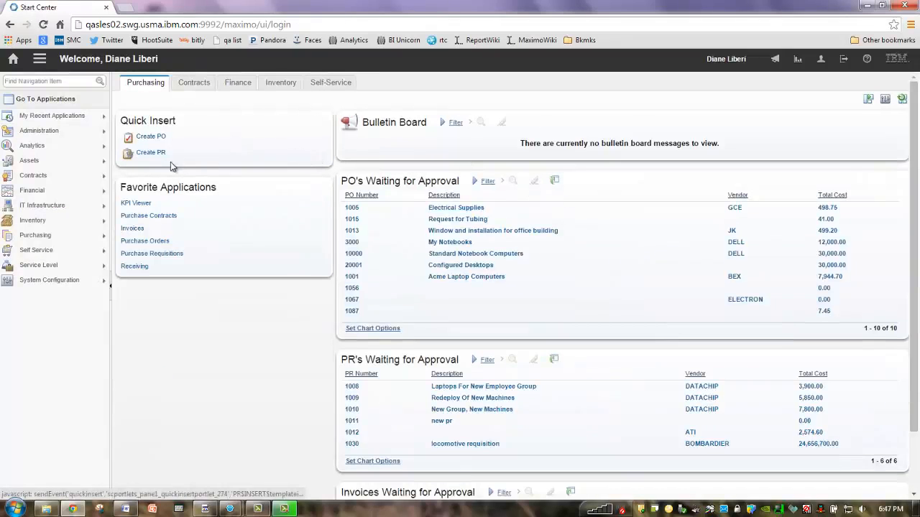
{"action": "left_click", "coordinate": [143, 205]}
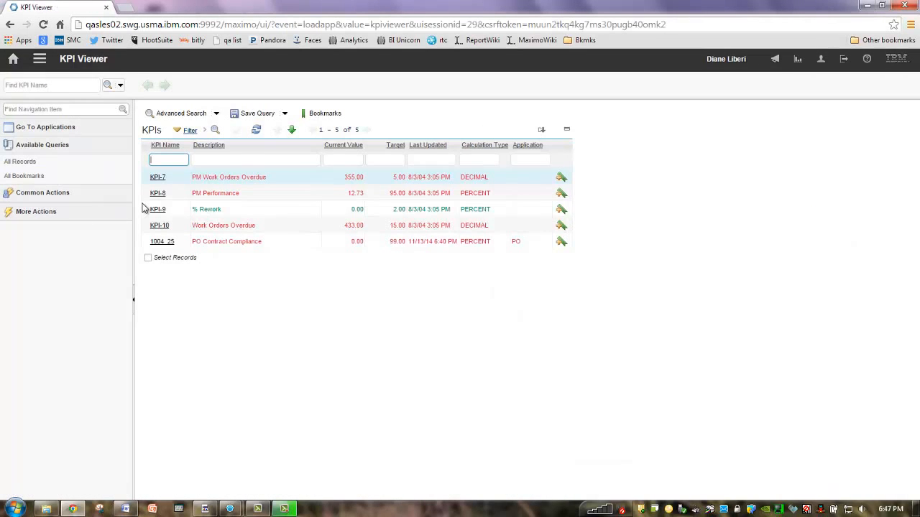
{"action": "left_click", "coordinate": [165, 243]}
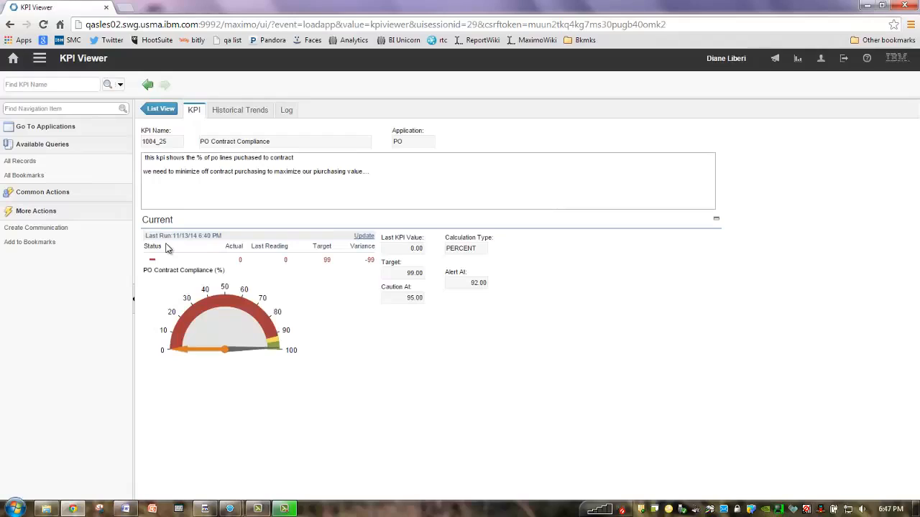